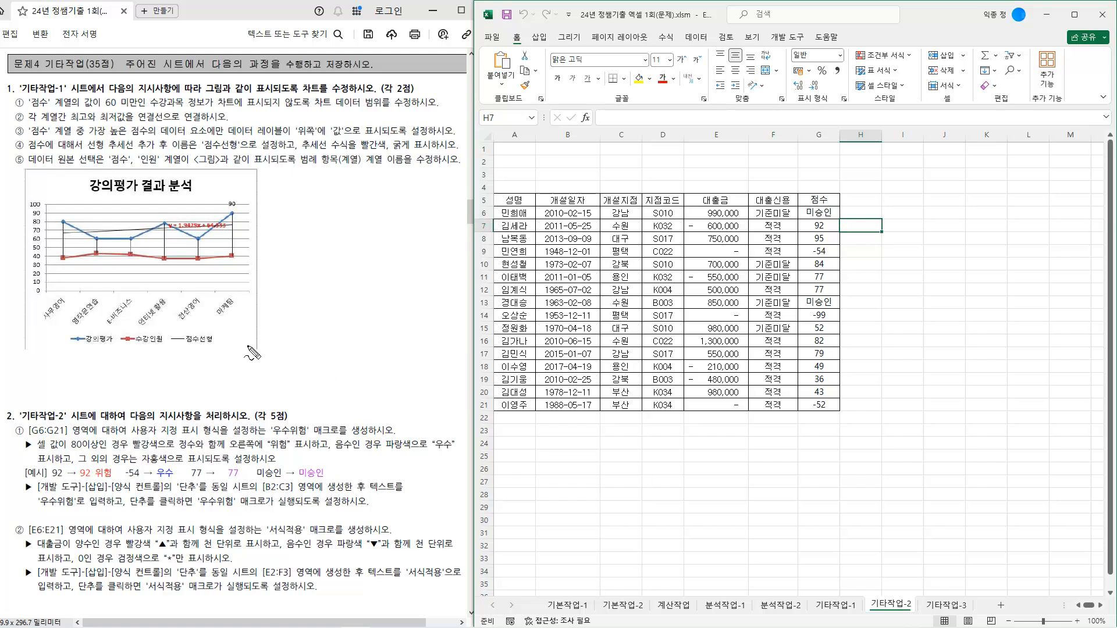
left_click_drag(271, 354, 290, 362)
left_click_drag(290, 356, 301, 355)
mouse_move(287, 361)
left_mouse_down()
mouse_move(308, 376)
mouse_move(323, 349)
mouse_move(336, 359)
left_mouse_up()
left_click_drag(322, 365, 324, 373)
mouse_move(323, 365)
left_mouse_down()
mouse_move(345, 378)
mouse_move(368, 358)
mouse_move(391, 365)
mouse_move(379, 376)
mouse_move(405, 349)
left_mouse_up()
left_click_drag(398, 357, 413, 360)
left_click_drag(414, 354, 420, 366)
left_click_drag(422, 365, 437, 362)
left_click_drag(441, 358, 449, 362)
left_click_drag(433, 371, 457, 369)
left_click_drag(456, 356, 488, 371)
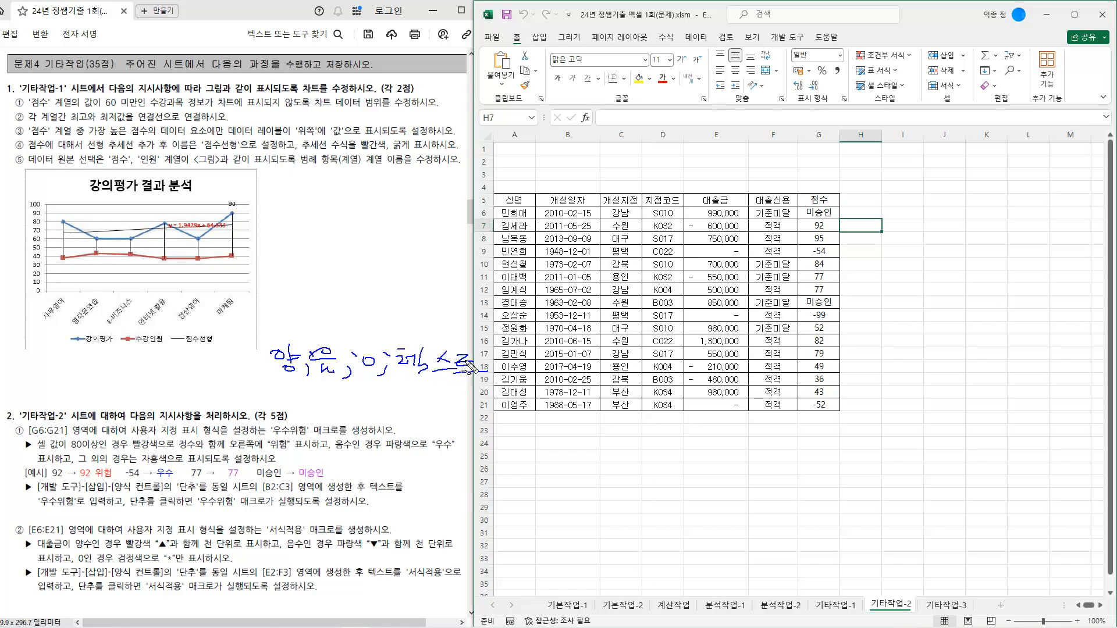
left_click_drag(2, 517, 21, 515)
left_click_drag(65, 549, 99, 548)
left_click_drag(286, 550, 310, 549)
left_click_drag(76, 565, 107, 564)
left_click_drag(29, 537, 56, 536)
mouse_move(742, 307)
left_mouse_down()
mouse_move(722, 275)
mouse_move(737, 311)
left_mouse_up()
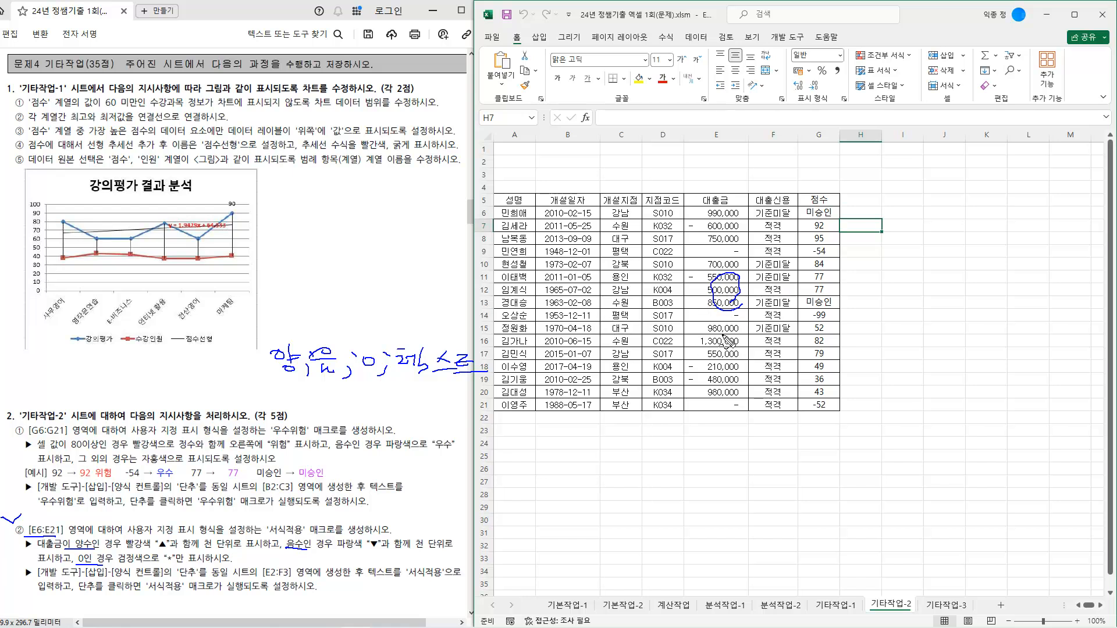
left_click_drag(457, 341, 413, 379)
left_click_drag(416, 343, 475, 388)
left_click_drag(738, 257, 735, 248)
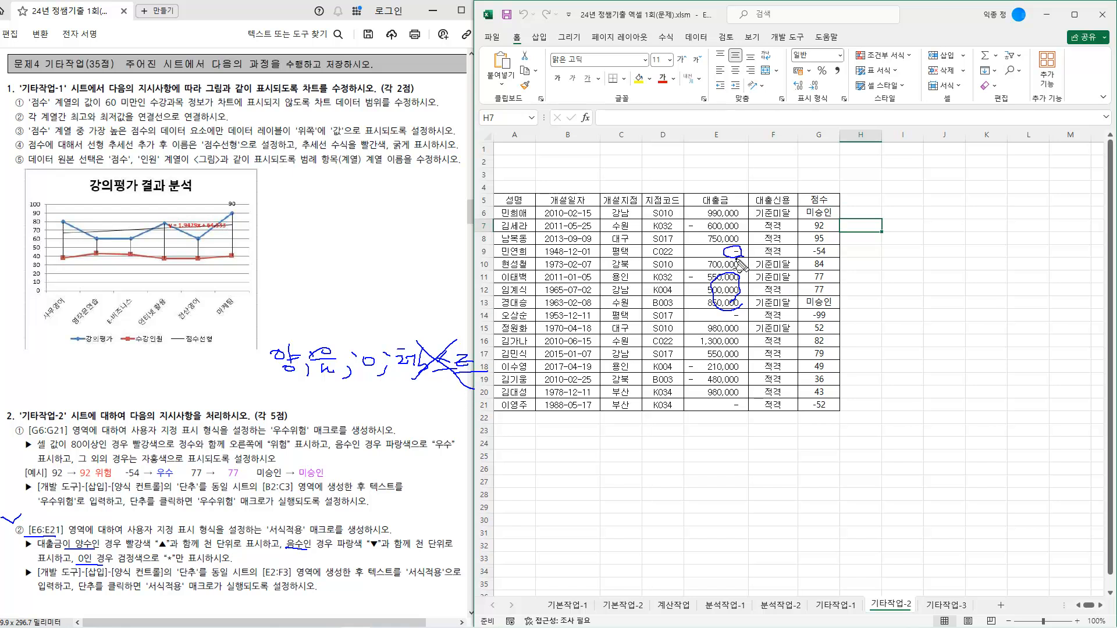
mouse_move(706, 250)
left_mouse_down()
mouse_move(694, 255)
mouse_move(705, 250)
left_mouse_up()
mouse_move(446, 348)
left_mouse_down()
mouse_move(420, 372)
mouse_move(447, 373)
left_mouse_up()
left_click_drag(277, 385, 375, 383)
key("e")
left_click_drag(23, 437, 69, 437)
mouse_move(837, 283)
left_mouse_down()
mouse_move(810, 281)
mouse_move(832, 292)
left_mouse_up()
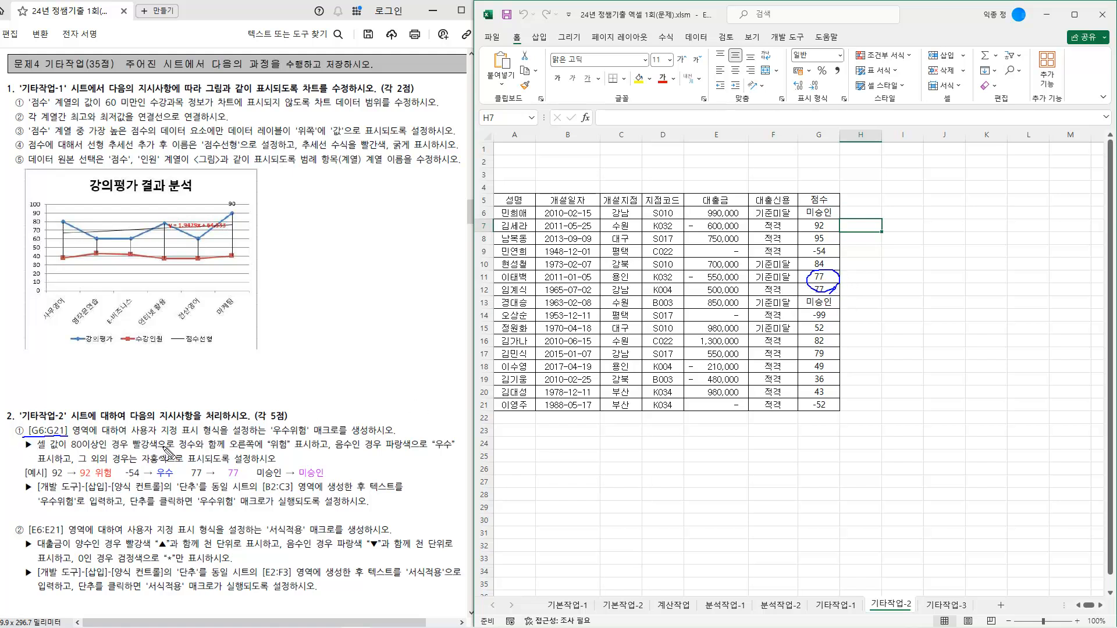
left_click_drag(66, 451, 109, 451)
left_click_drag(148, 372, 378, 370)
left_click_drag(266, 361, 273, 379)
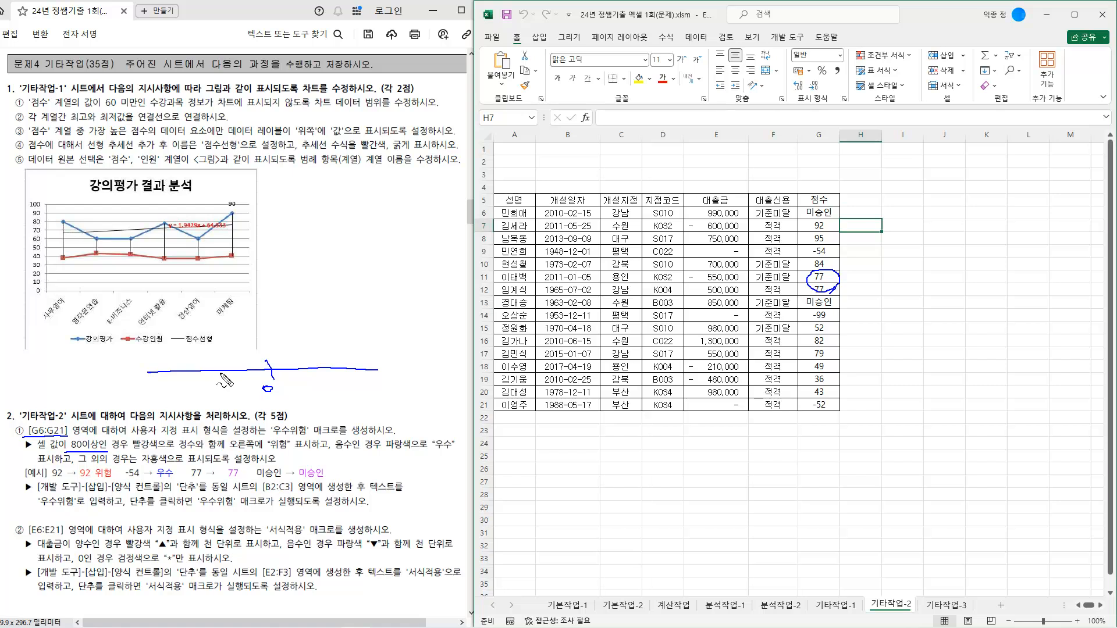
mouse_move(185, 383)
left_mouse_down()
mouse_move(200, 389)
mouse_move(189, 398)
mouse_move(233, 391)
left_mouse_up()
left_click_drag(216, 392, 216, 409)
mouse_move(323, 383)
left_mouse_down()
mouse_move(349, 390)
mouse_move(347, 400)
mouse_move(371, 387)
mouse_move(357, 390)
left_mouse_up()
left_click_drag(364, 383, 377, 389)
left_click_drag(348, 394, 380, 396)
left_click_drag(365, 396, 363, 412)
mouse_move(358, 360)
left_mouse_down()
mouse_move(360, 374)
mouse_move(355, 358)
mouse_move(477, 344)
left_mouse_up()
left_click_drag(403, 349, 384, 361)
left_click_drag(399, 366, 412, 347)
left_click_drag(409, 364, 428, 350)
left_click_drag(418, 367, 451, 354)
left_click_drag(436, 370, 452, 358)
mouse_move(276, 367)
left_mouse_down()
mouse_move(315, 354)
mouse_move(347, 367)
left_mouse_up()
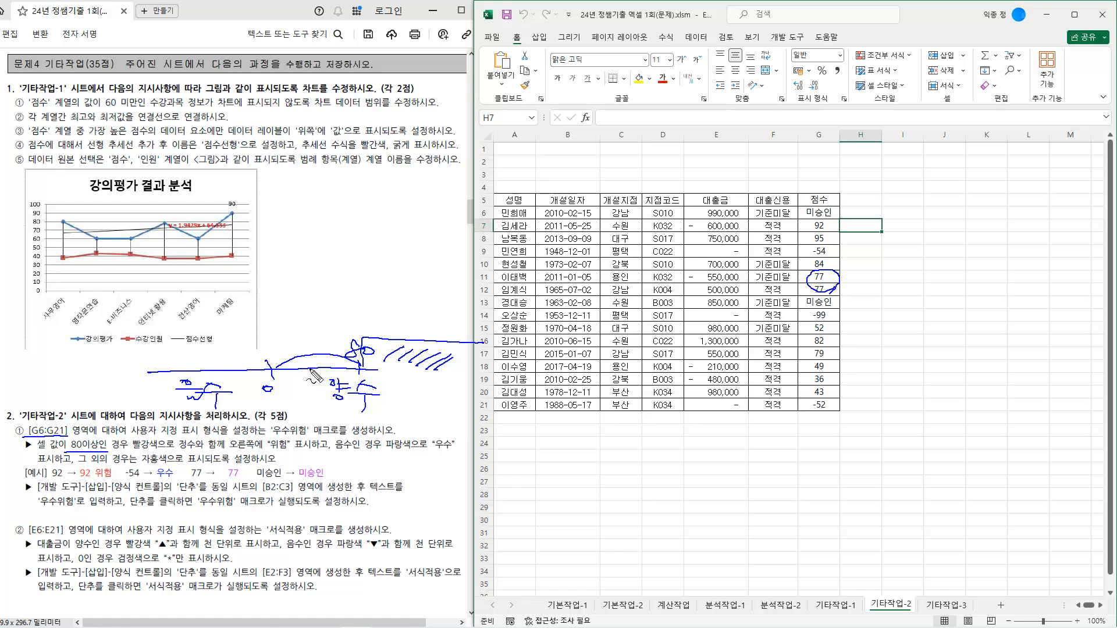
left_click_drag(288, 275, 306, 290)
left_click_drag(308, 281, 318, 287)
mouse_move(321, 278)
left_mouse_down()
mouse_move(358, 292)
mouse_move(416, 285)
mouse_move(370, 318)
mouse_move(430, 314)
mouse_move(387, 318)
left_mouse_up()
mouse_move(283, 315)
left_mouse_down()
mouse_move(304, 319)
mouse_move(300, 329)
mouse_move(316, 315)
mouse_move(323, 326)
mouse_move(320, 298)
mouse_move(332, 291)
mouse_move(434, 293)
left_mouse_up()
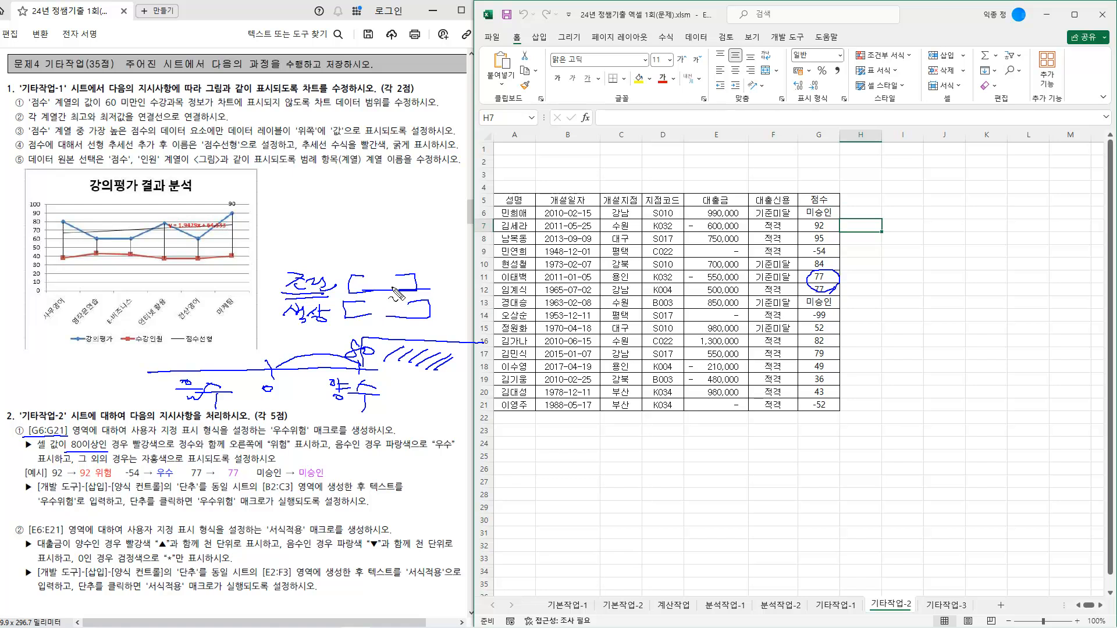
left_click_drag(71, 451, 203, 463)
left_click_drag(434, 349, 445, 368)
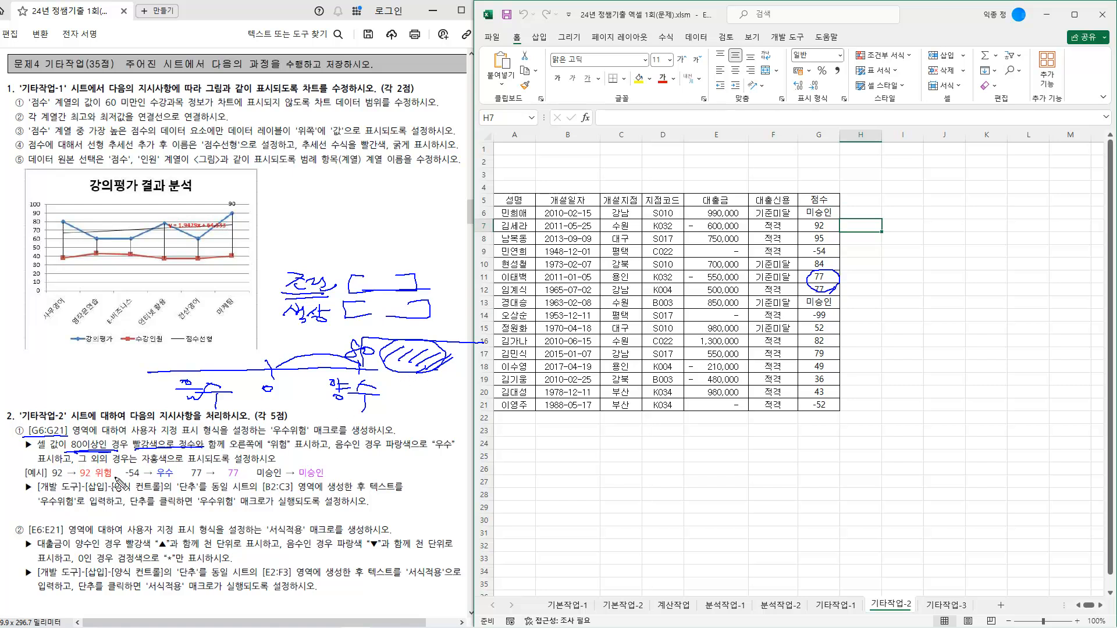
left_click_drag(270, 450, 287, 450)
left_click_drag(85, 464, 98, 459)
left_click_drag(337, 450, 404, 450)
mouse_move(251, 361)
left_mouse_down()
mouse_move(244, 384)
mouse_move(156, 376)
mouse_move(252, 373)
left_mouse_up()
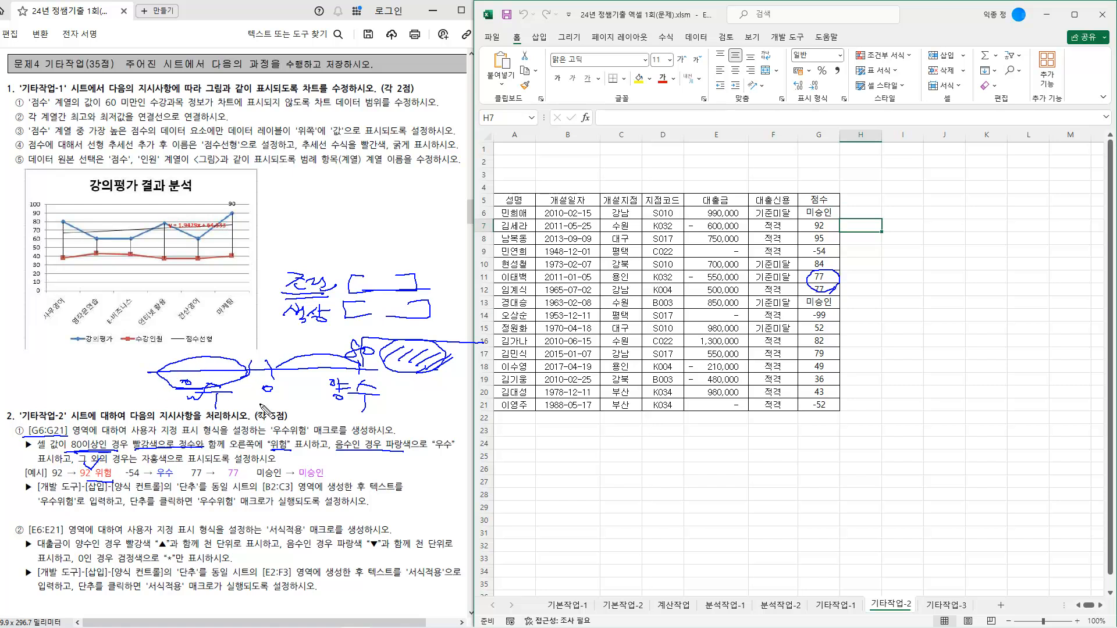
left_click_drag(403, 452, 453, 461)
left_click_drag(87, 464, 147, 466)
mouse_move(266, 362)
left_mouse_down()
mouse_move(269, 377)
mouse_move(287, 362)
mouse_move(352, 362)
mouse_move(262, 375)
mouse_move(345, 367)
left_mouse_up()
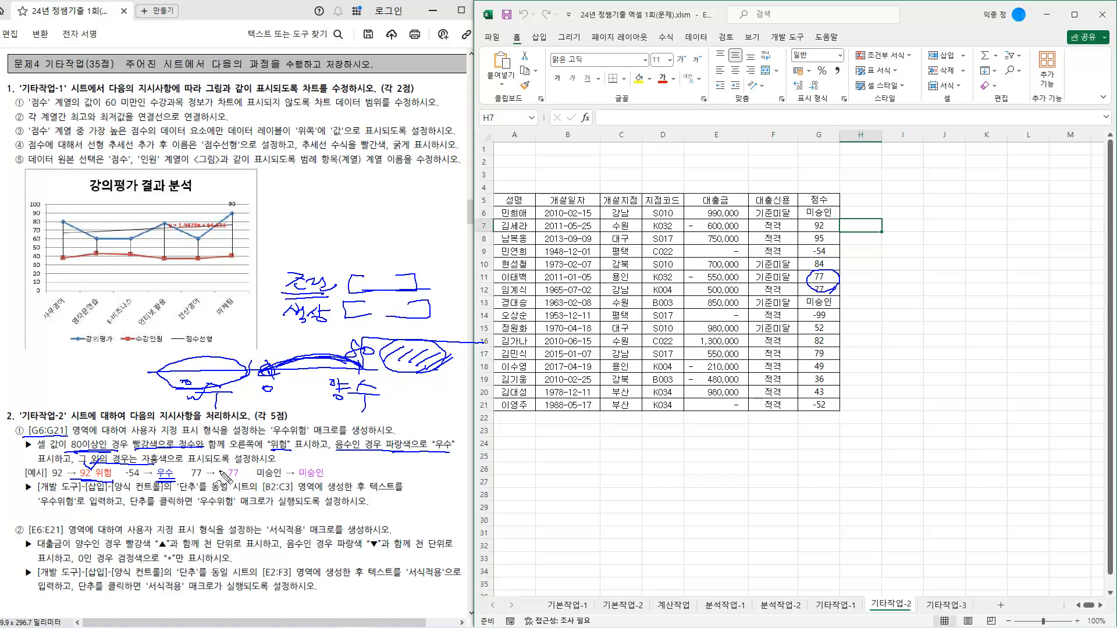
left_click_drag(194, 478, 325, 480)
left_click_drag(848, 299, 863, 293)
left_click_drag(840, 217, 857, 208)
left_click_drag(268, 218, 273, 220)
mouse_move(276, 212)
left_mouse_down()
mouse_move(317, 238)
mouse_move(431, 236)
left_mouse_up()
left_click_drag(343, 236, 357, 235)
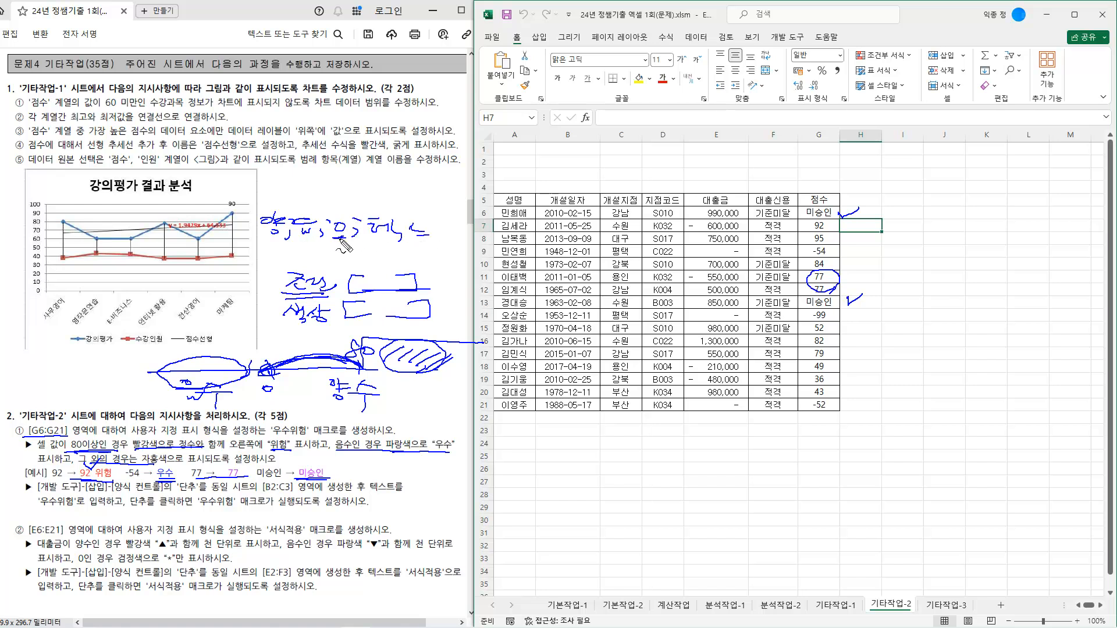
mouse_move(288, 239)
left_mouse_down()
mouse_move(273, 213)
mouse_move(289, 230)
left_mouse_up()
mouse_move(278, 217)
left_mouse_down()
mouse_move(358, 222)
mouse_move(402, 245)
left_mouse_up()
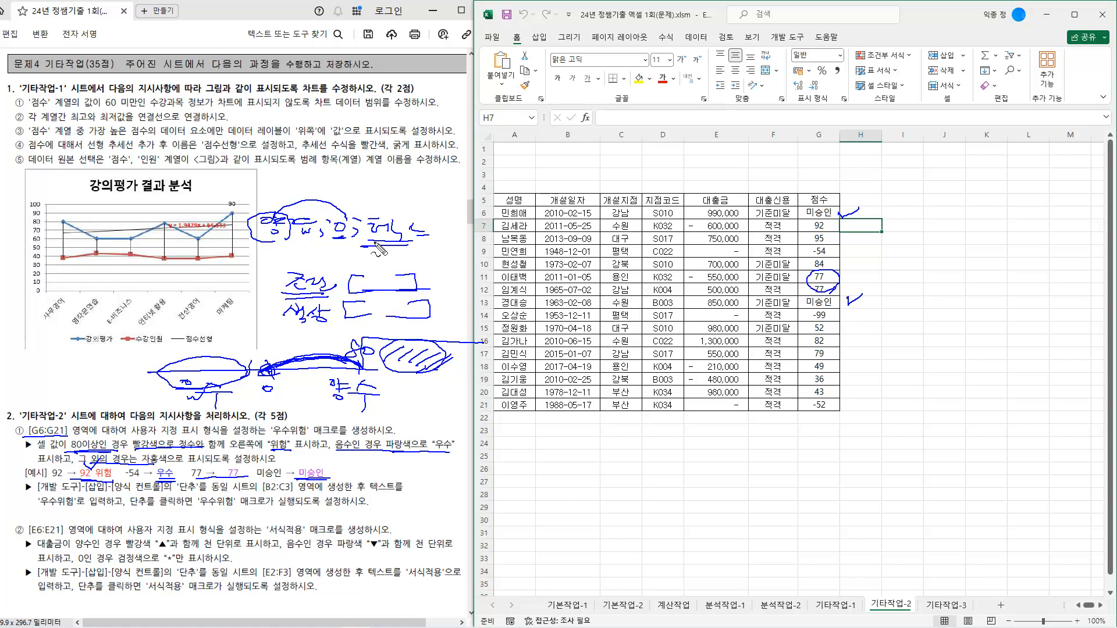
mouse_move(326, 480)
left_mouse_down()
mouse_move(321, 466)
mouse_move(319, 487)
left_mouse_up()
left_click_drag(156, 481, 175, 481)
key("Escape")
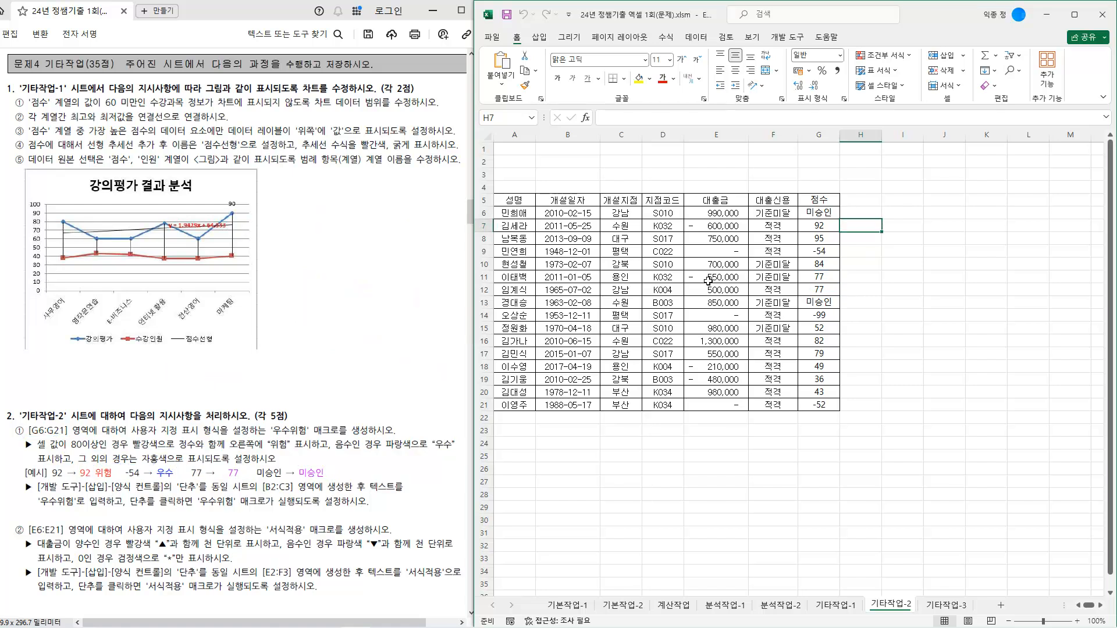
left_click(770, 278)
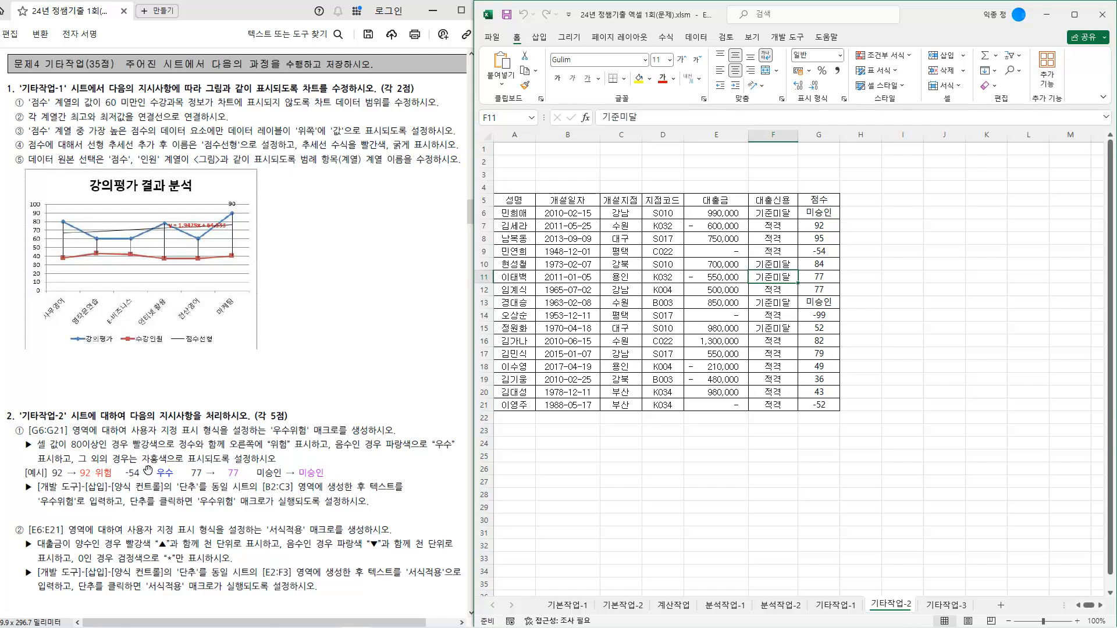
left_click_drag(822, 223, 815, 419)
left_click(881, 390)
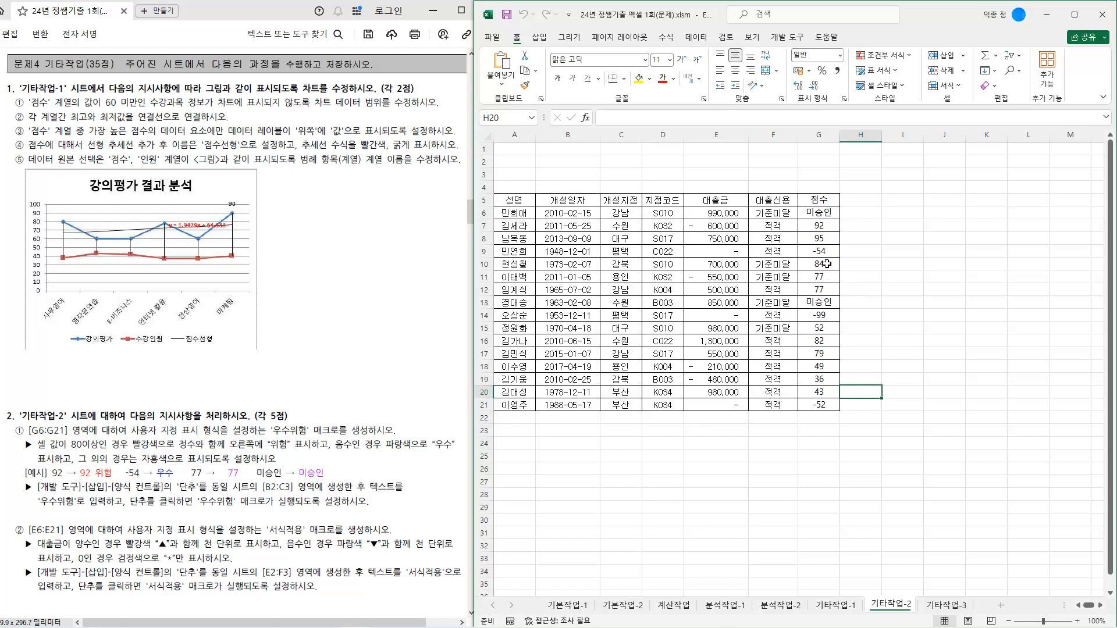
left_click(650, 159)
left_click(861, 286)
left_click(649, 165)
left_click(884, 291)
- Try to start recording a macro named 우수위험 in the current workbook
left_click(790, 37)
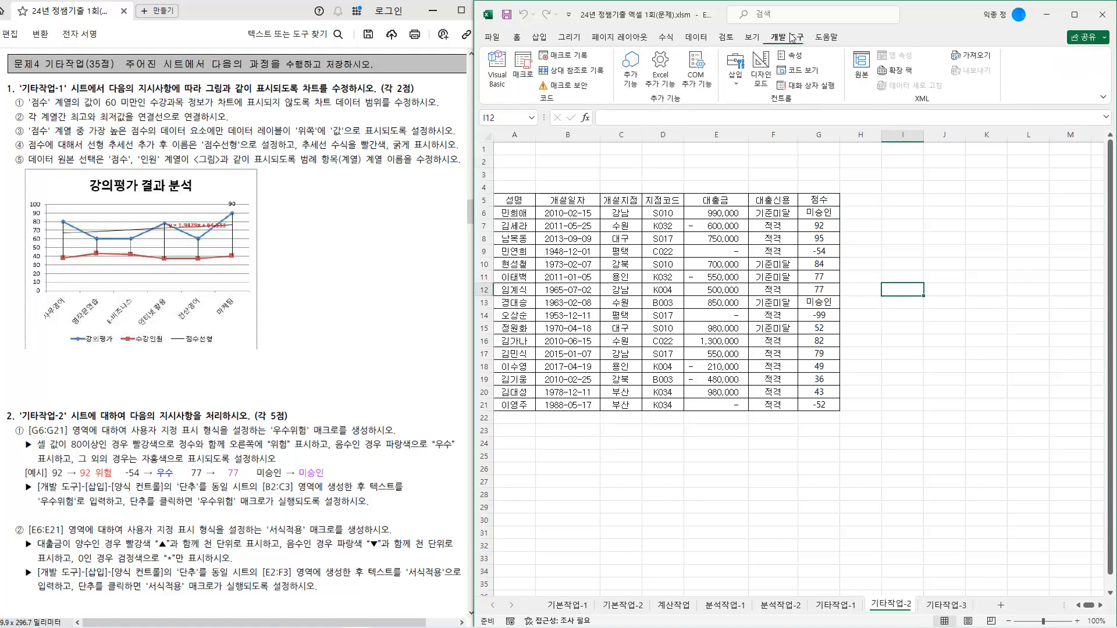
left_click(570, 55)
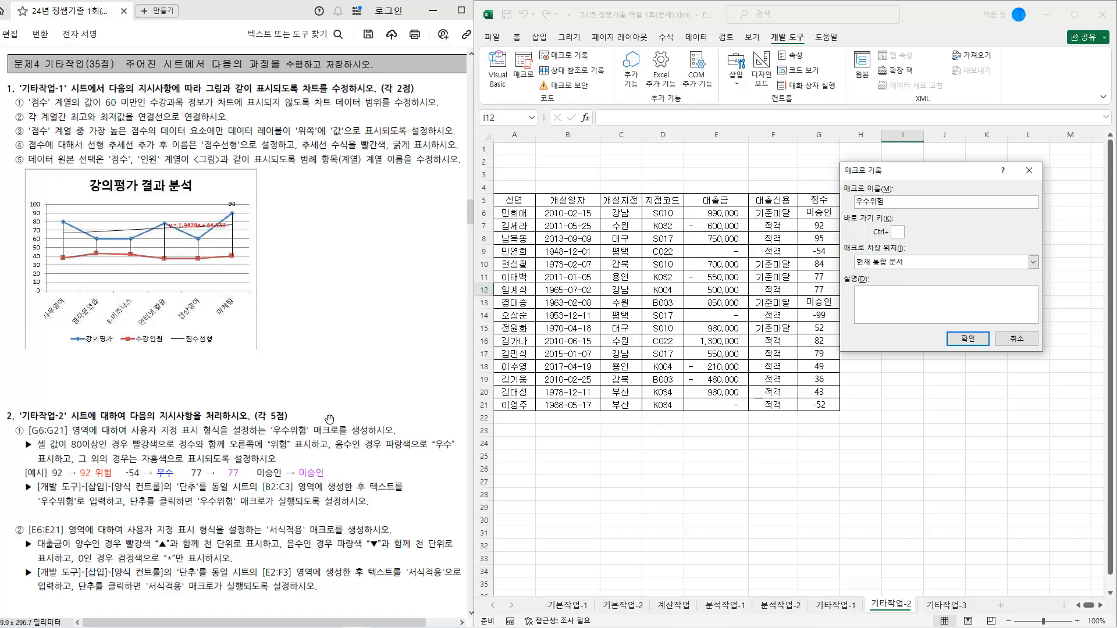
left_click(948, 343)
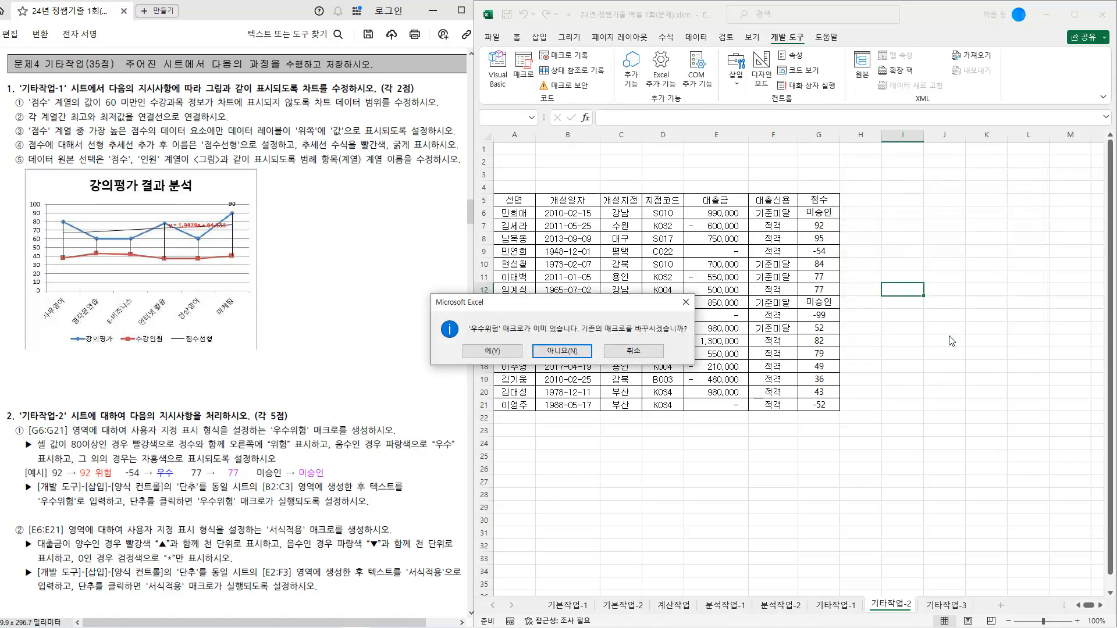
left_click(635, 356)
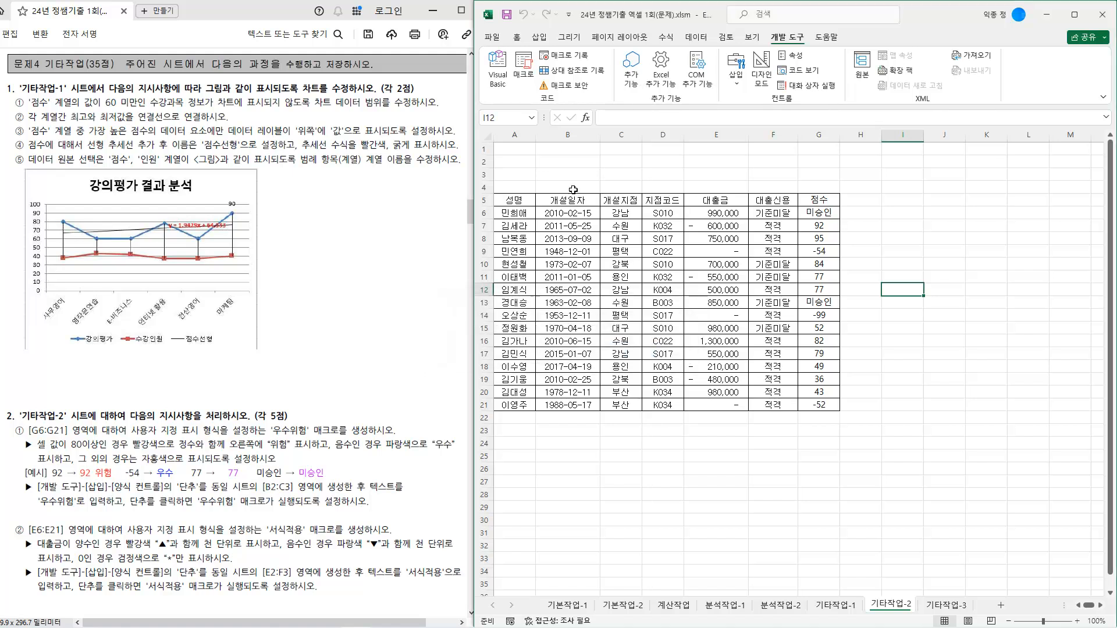
- Delete the existing 우수위험 macro and start recording a new macro of that name in the current workbook
left_click(523, 68)
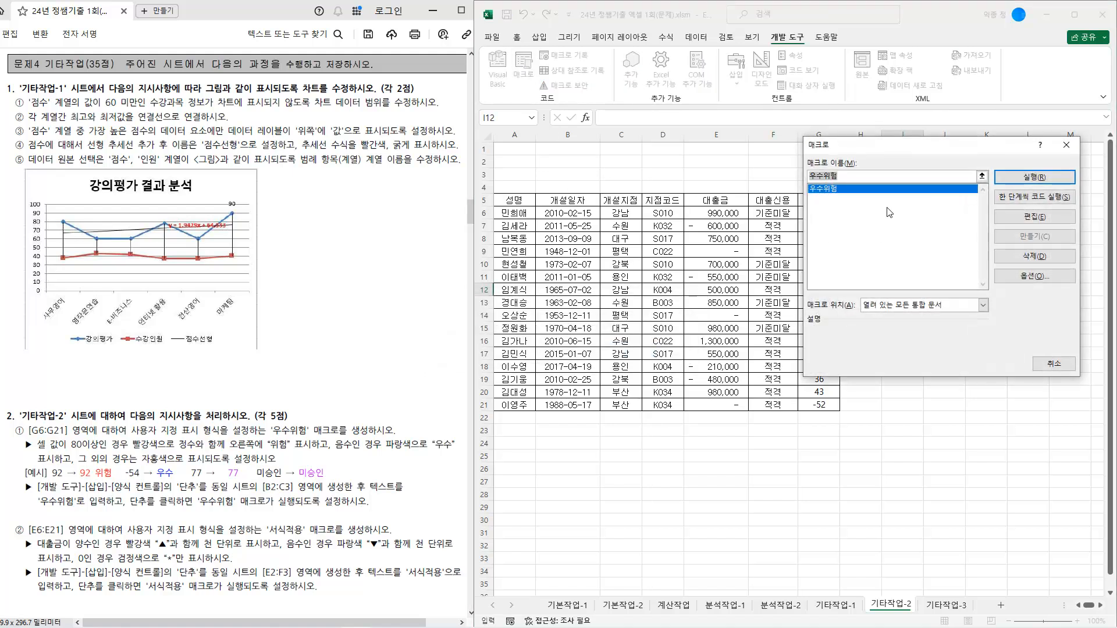
left_click(1016, 257)
left_click(528, 351)
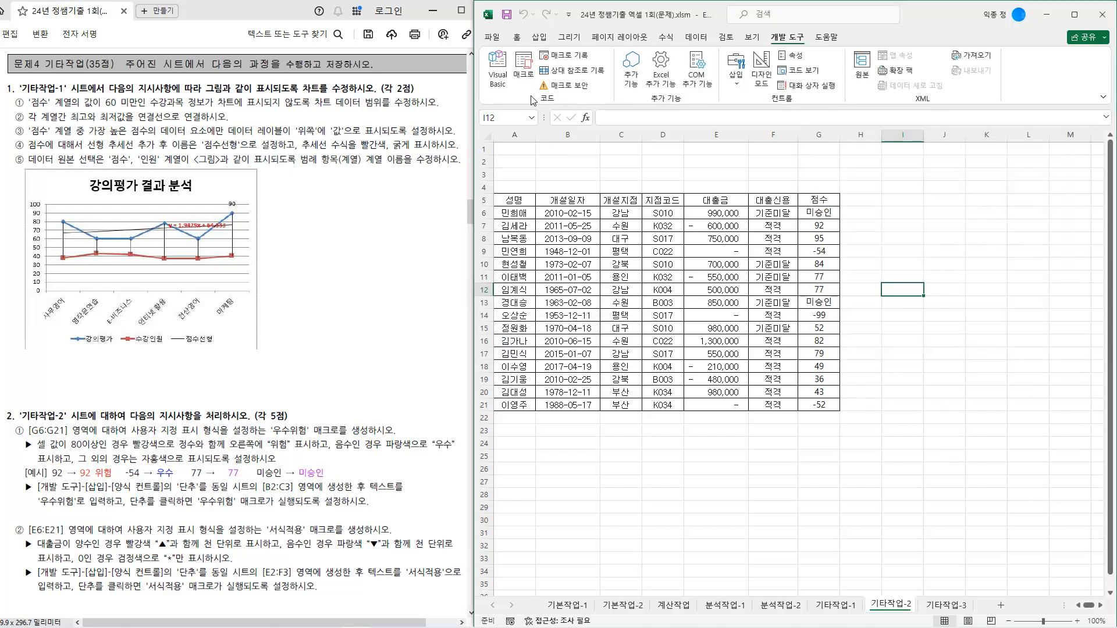
left_click(564, 55)
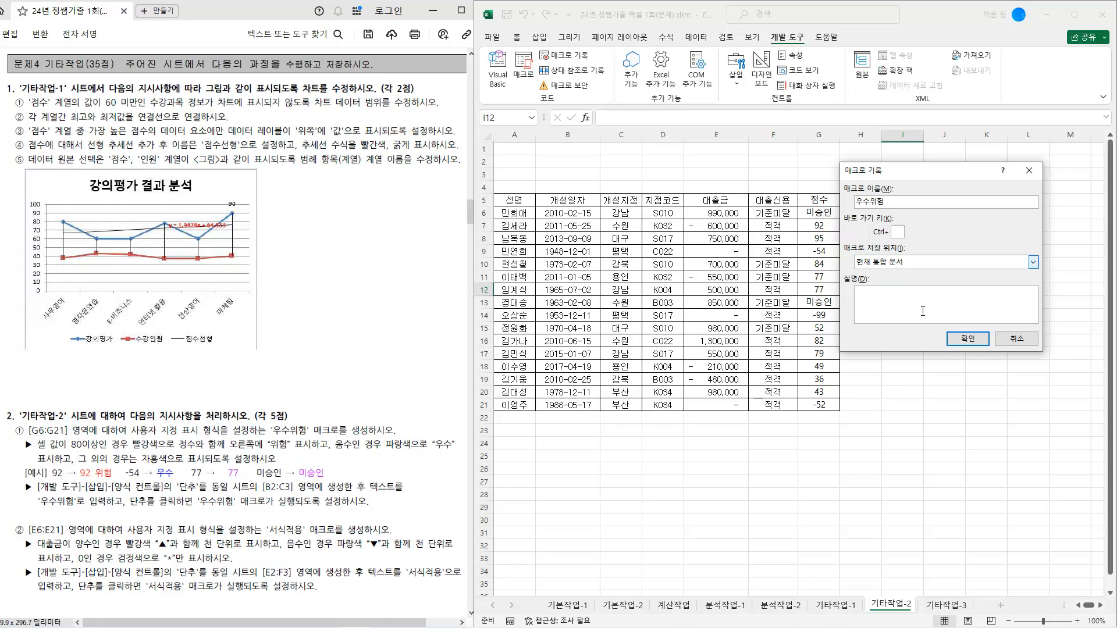
left_click(969, 339)
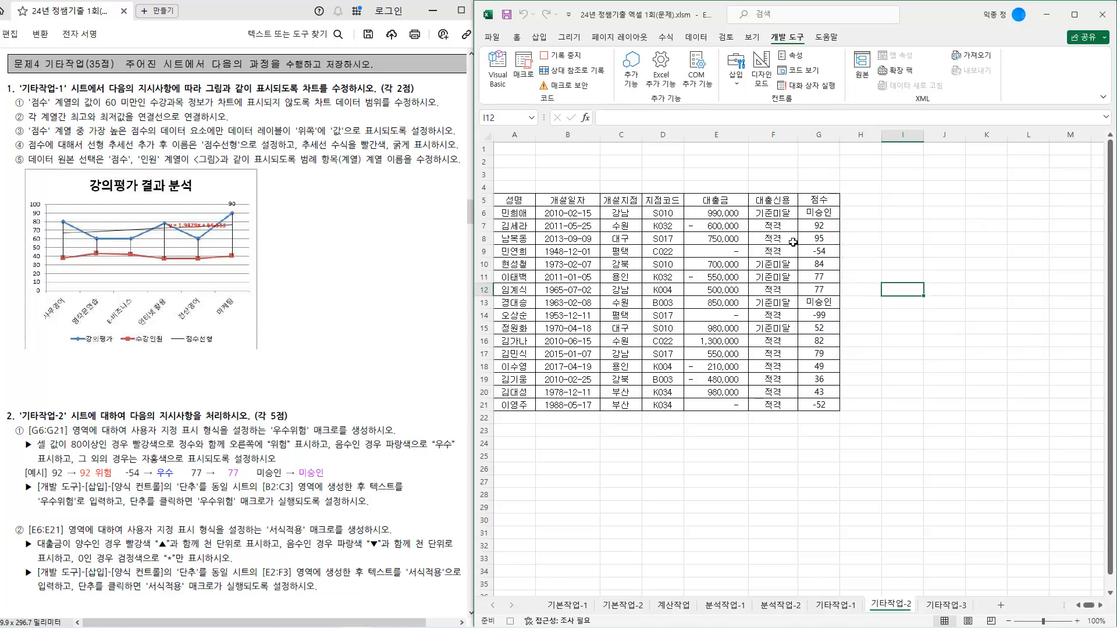
- Begin a custom number format for G6:G21 with [>=80][빨강]0 "위험" as its first section
left_click(822, 214)
left_click_drag(821, 214, 821, 407)
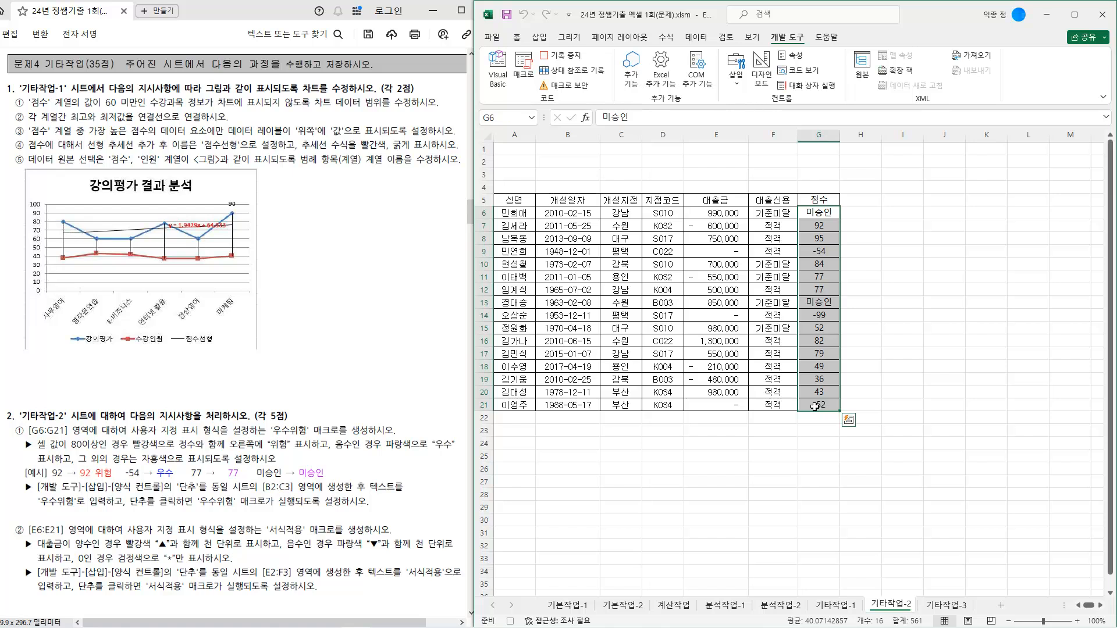
right_click(819, 268)
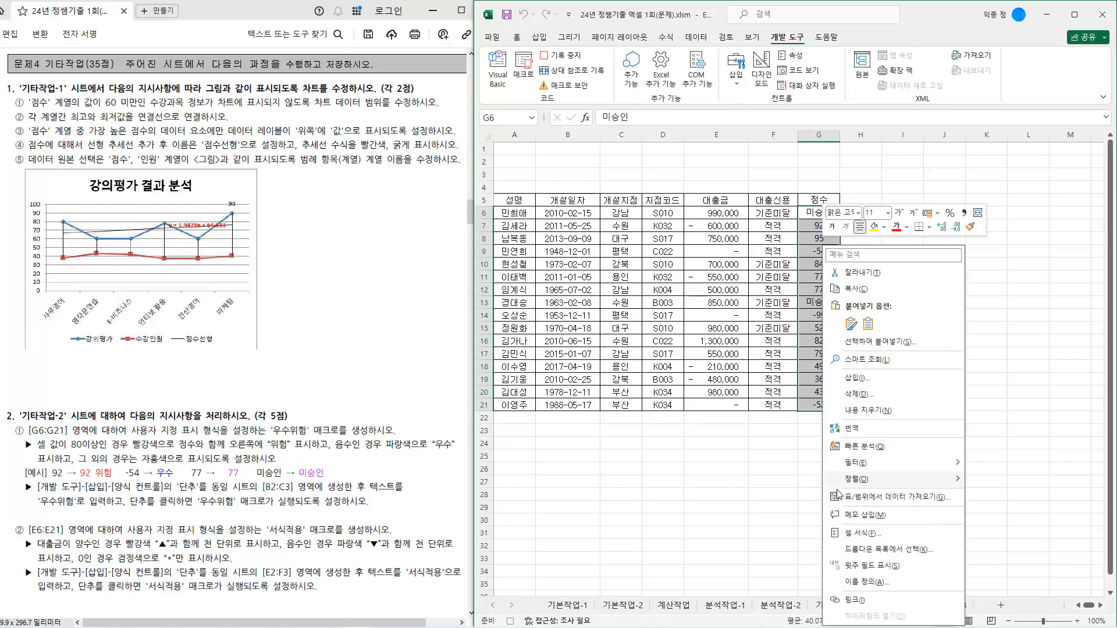
left_click(861, 533)
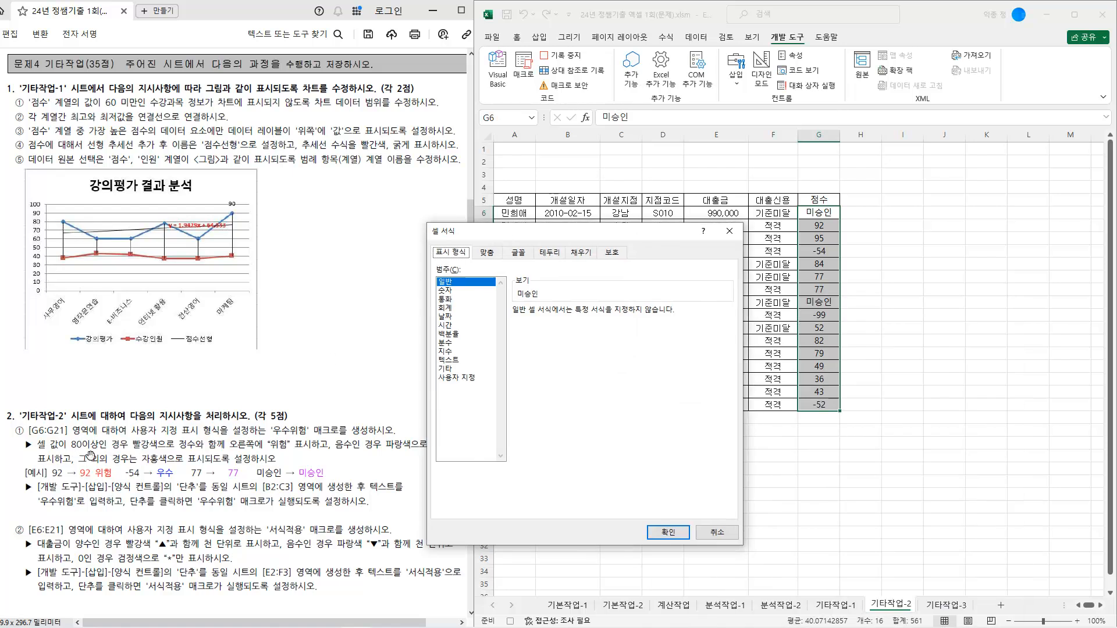
left_click(460, 378)
left_click_drag(542, 324, 466, 325)
type("[>=80")
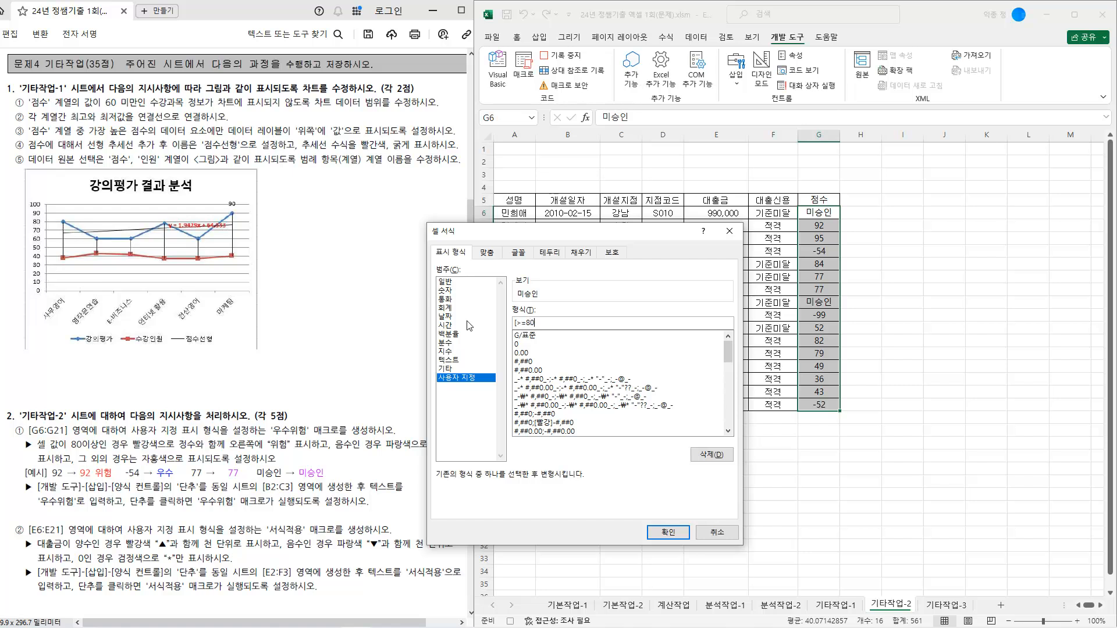
type("][빨")
type("강")
type("l")
type("험\"")
- Add [<0][파랑]"우수" as the second section of the custom number format for negative scores
type("파랑")
type("]")
type("\"dntn")
key("BackSpace")
key("BackSpace")
key("BackSpace")
key("BackSpace")
type("우수\"")
- Complete the format code with the sections [자홍];[자홍] for other numbers and text, and apply it to G6:G21
left_click_drag(550, 238, 633, 227)
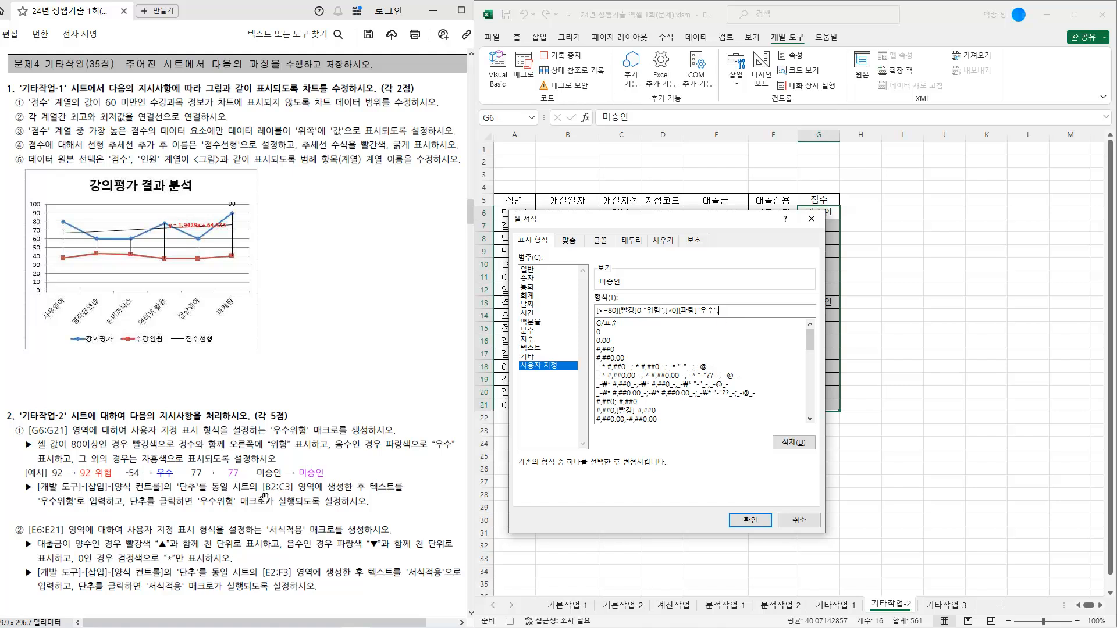
type("[자홍]")
left_click_drag(706, 222, 614, 221)
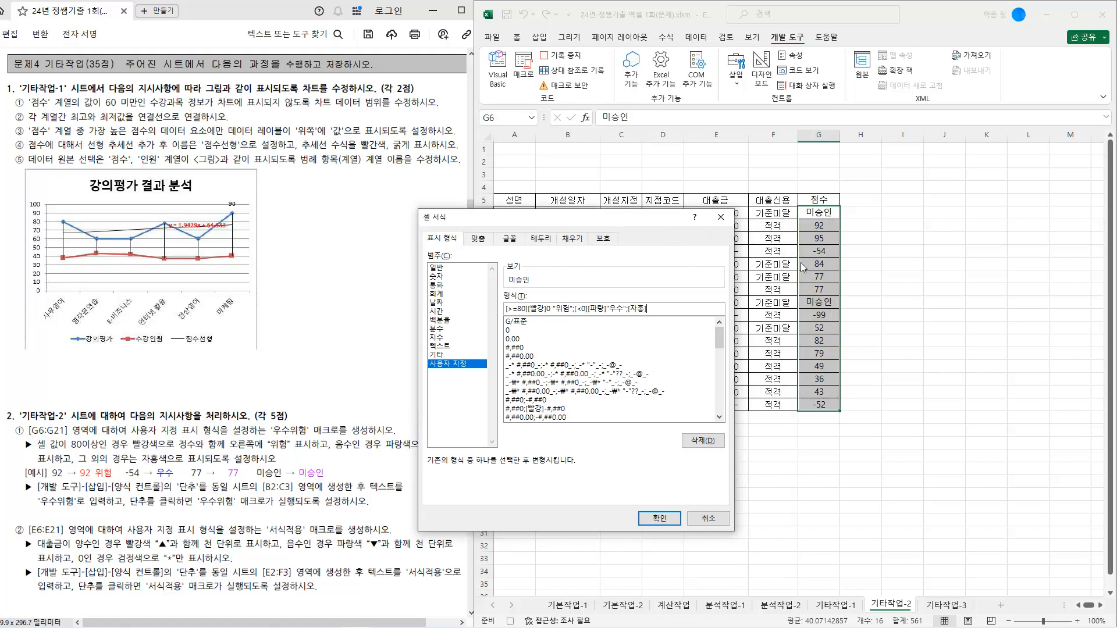
type(";[자홍]")
left_click_drag(592, 219, 695, 215)
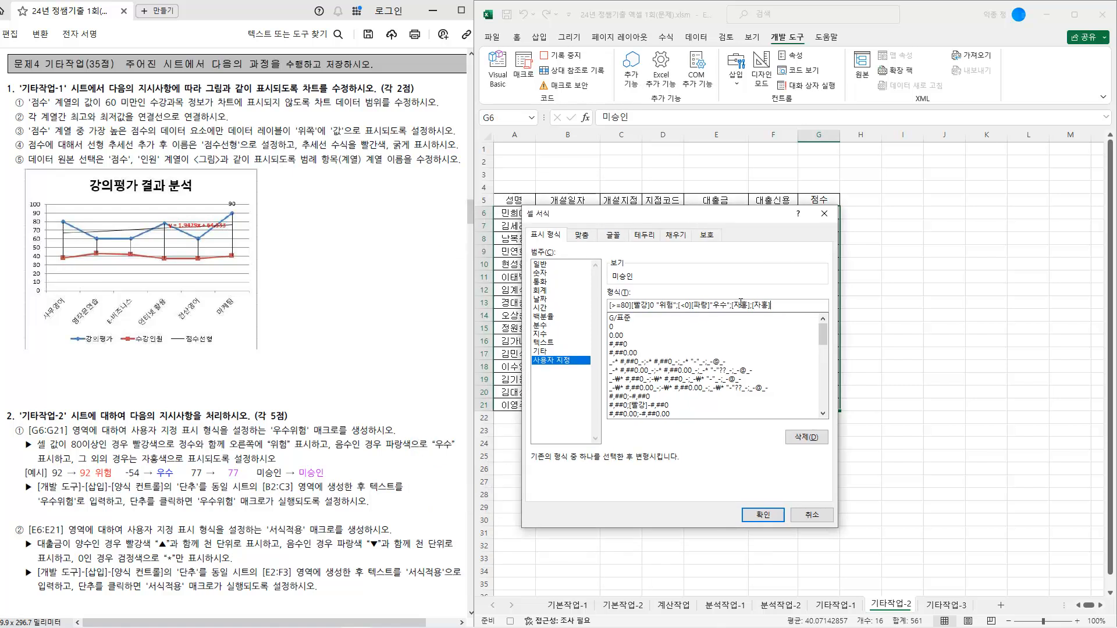
left_click(754, 515)
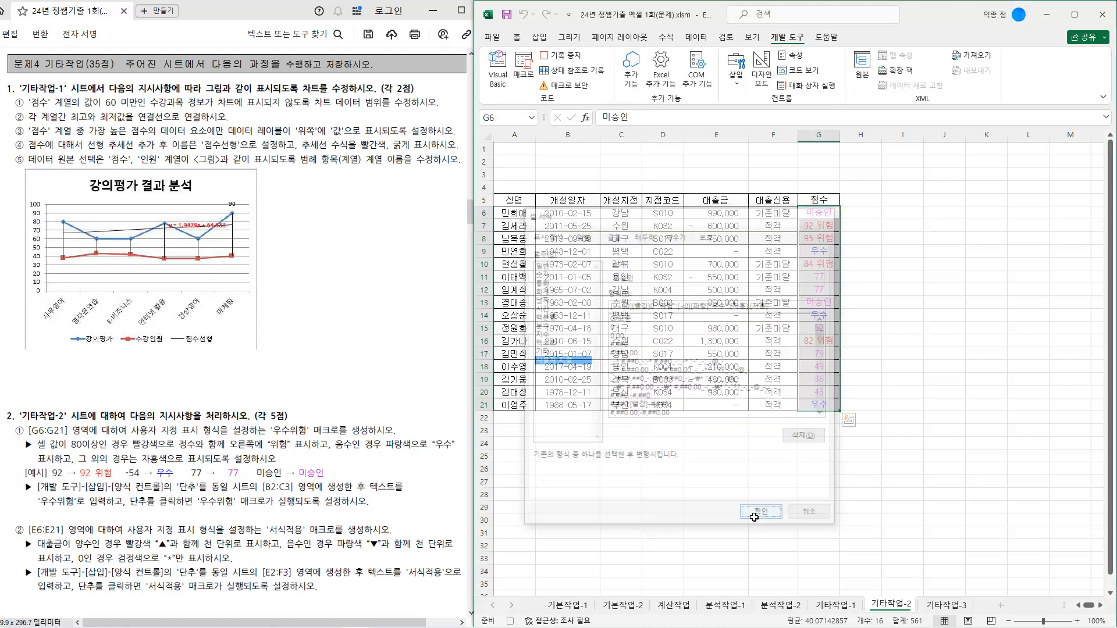
- Review the custom number format code stored for G6:G21, leave it without changes and deselect the range
right_click(817, 315)
left_click(830, 530)
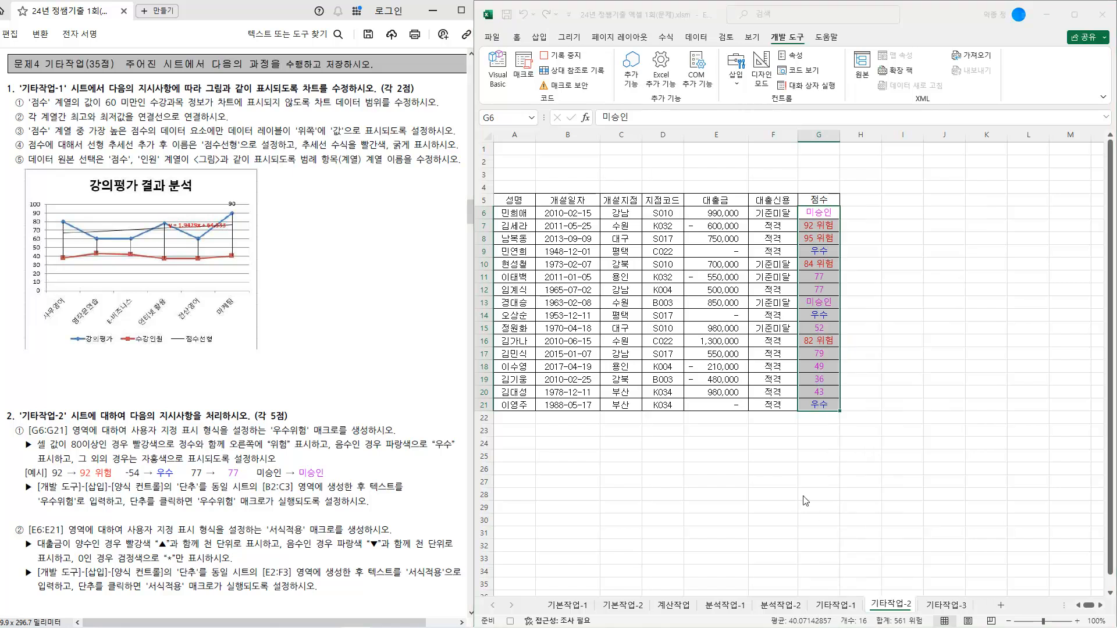
left_click_drag(929, 398, 959, 403)
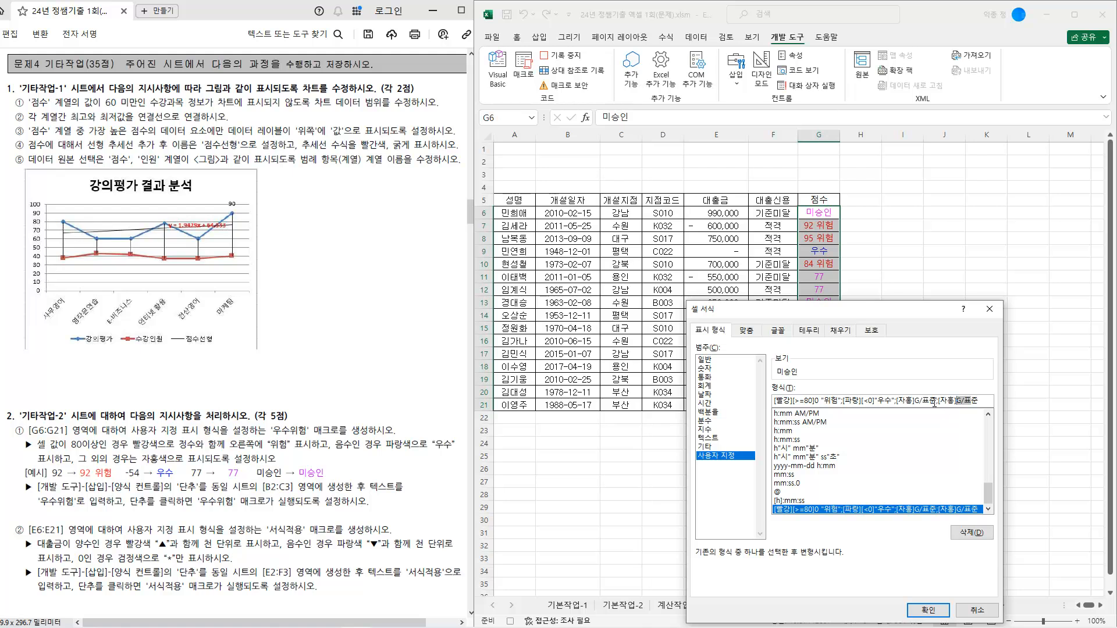
left_click(976, 611)
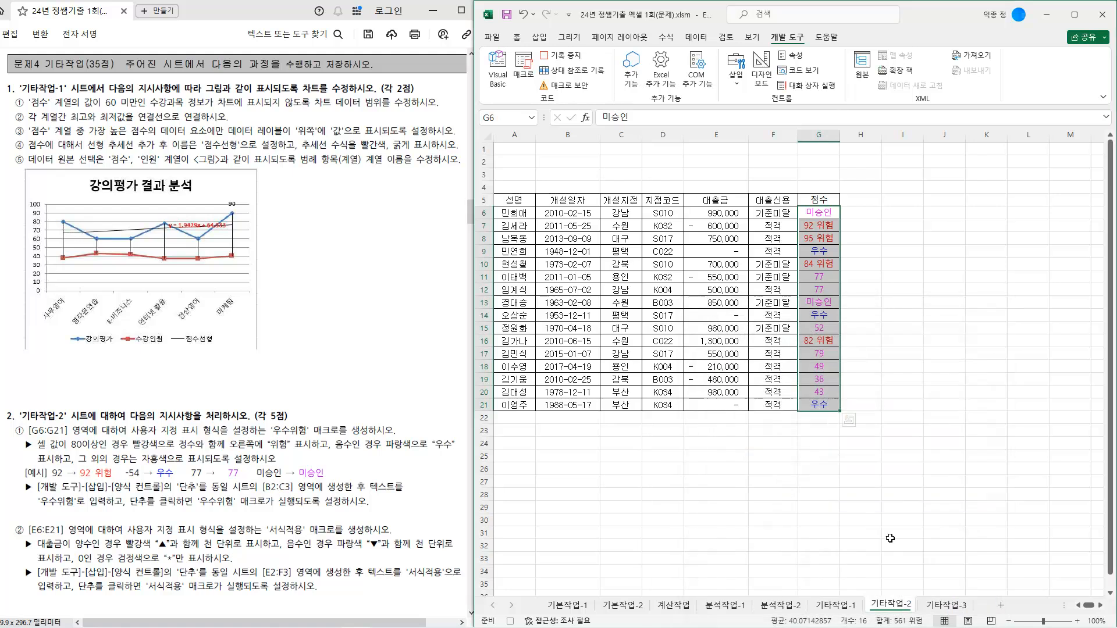
left_click(892, 352)
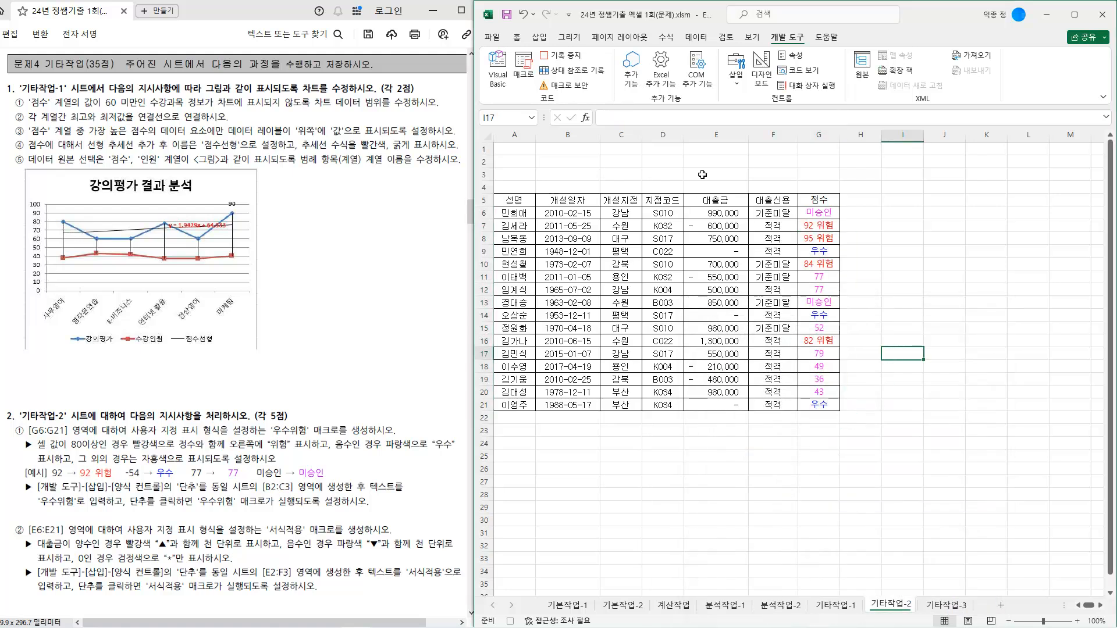
- Stop recording the 우수위험 macro and start recording a new macro named 서식적용
left_click(569, 61)
left_click(564, 56)
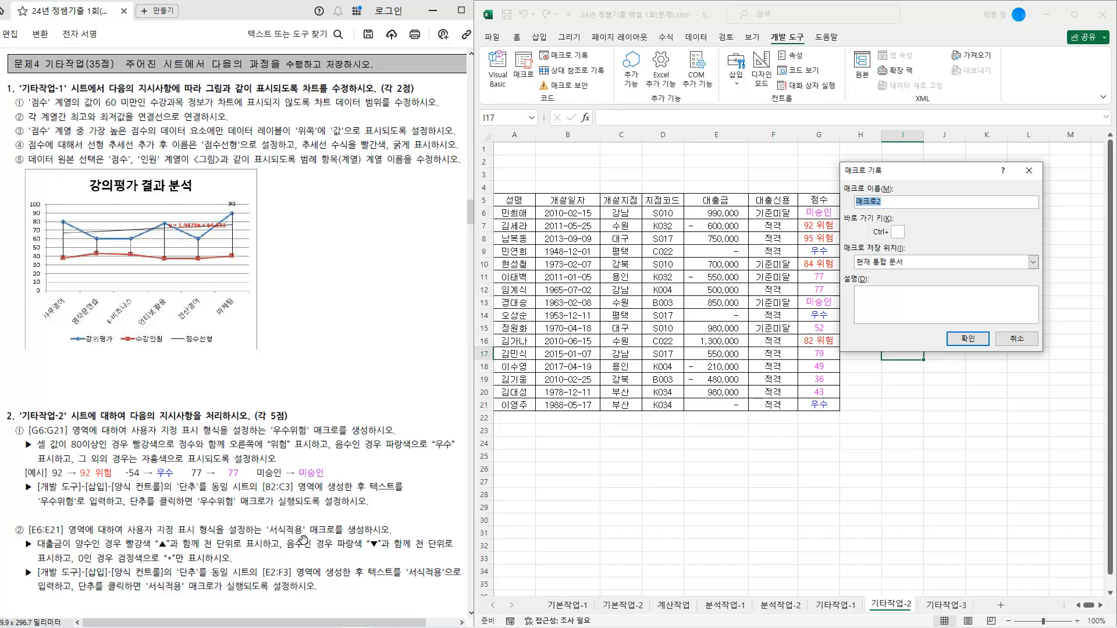
type("서식적용")
left_click(967, 340)
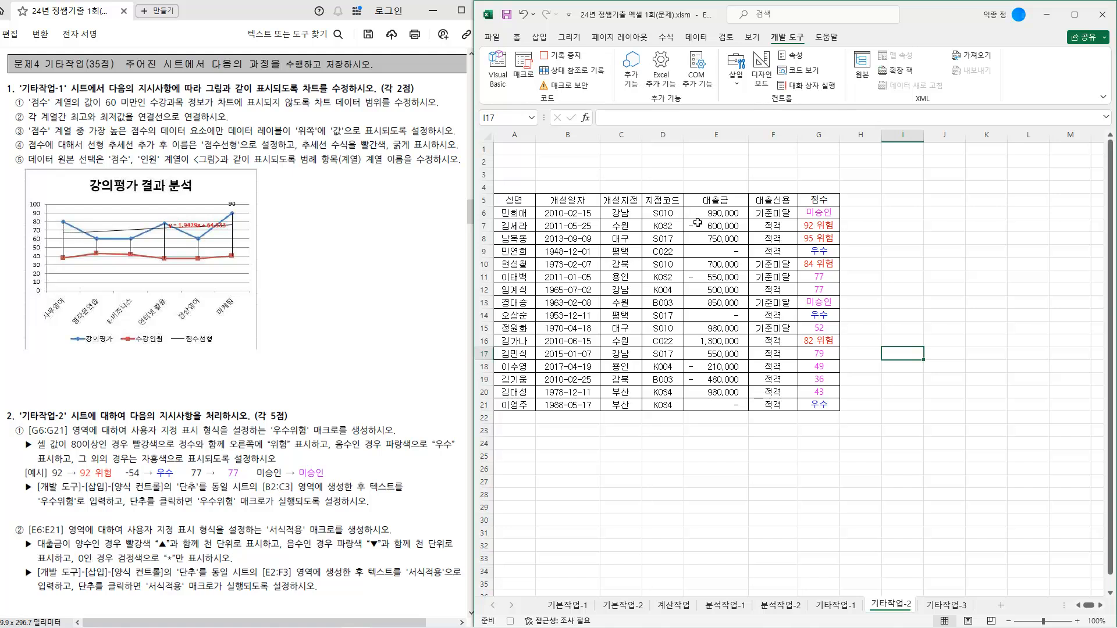
- Begin a custom number format for E6:E21 with [빨강]"▲"#,##0 as its first section for positive loan amounts
left_click_drag(700, 217, 700, 404)
right_click(698, 347)
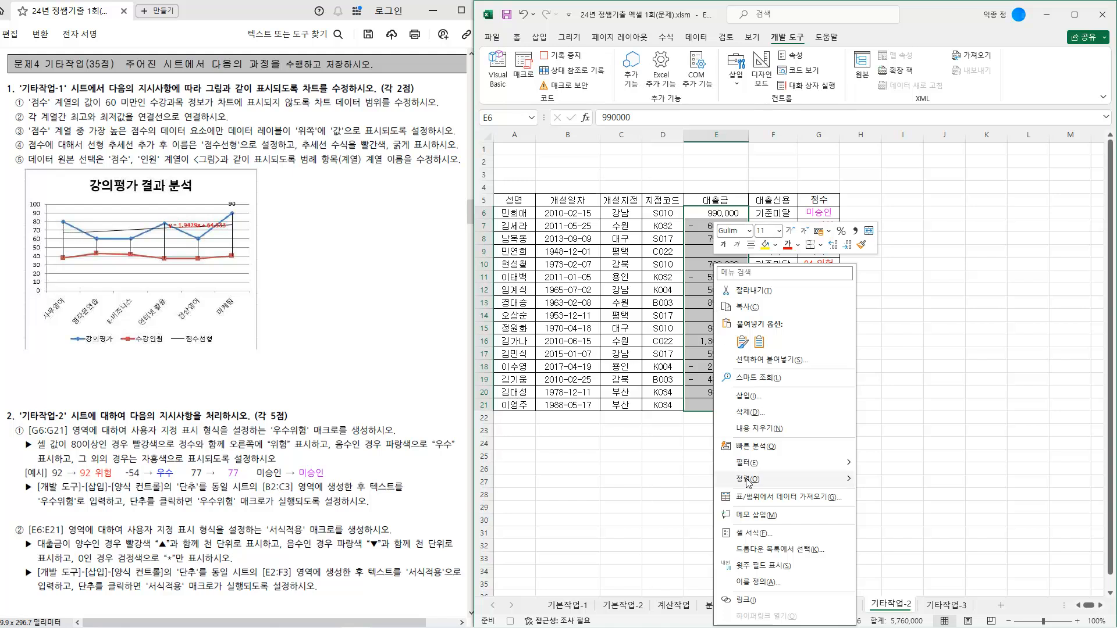
left_click(751, 529)
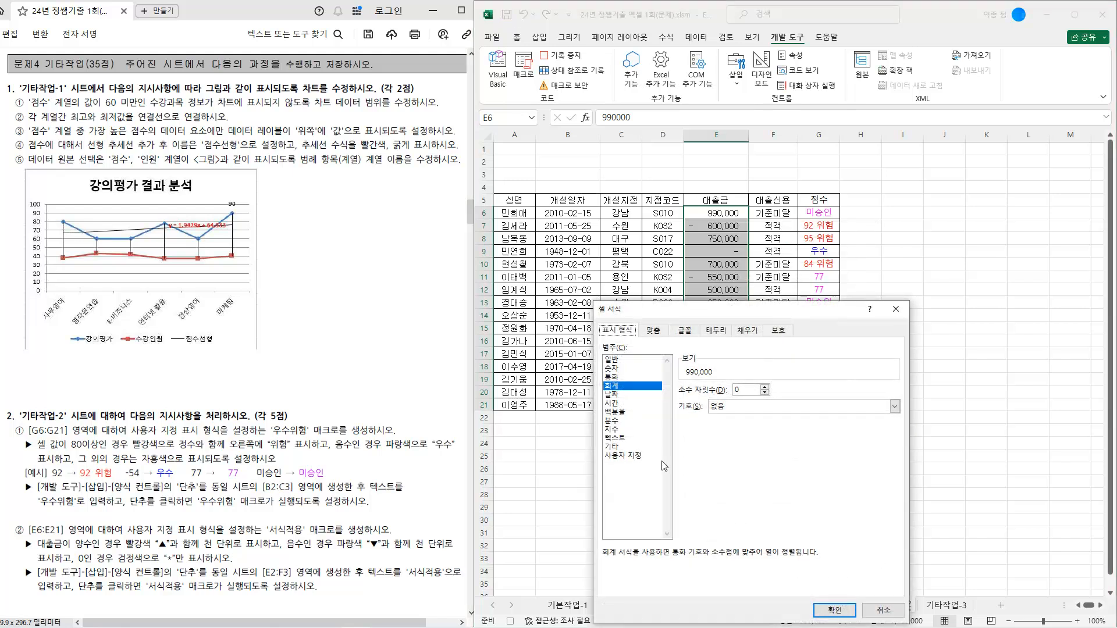
left_click(632, 457)
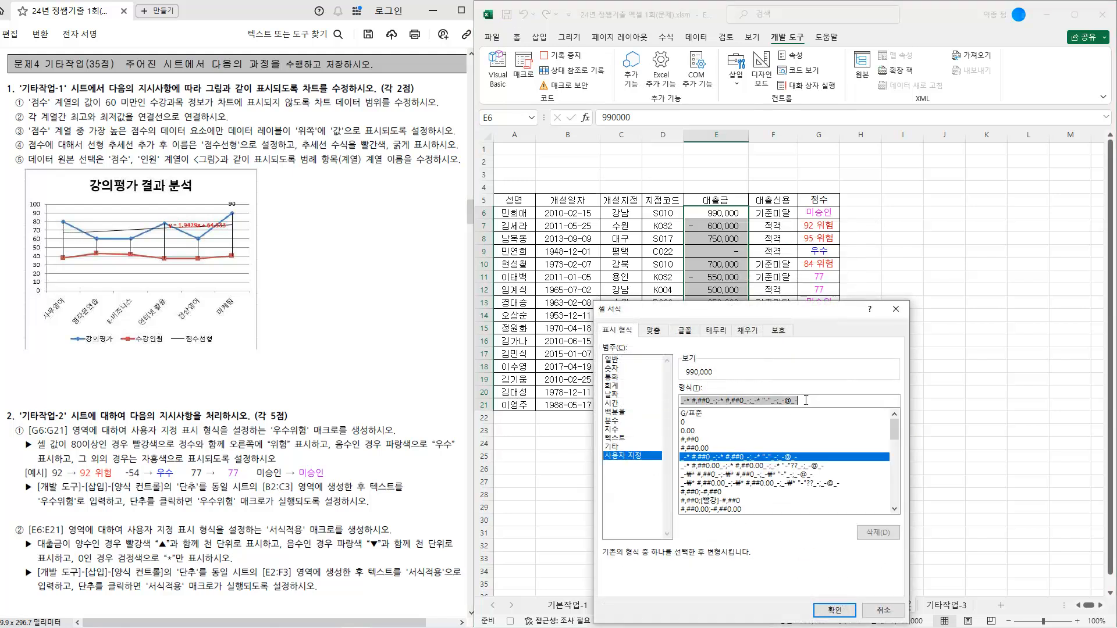
left_click_drag(800, 401, 654, 392)
type("[빨강]")
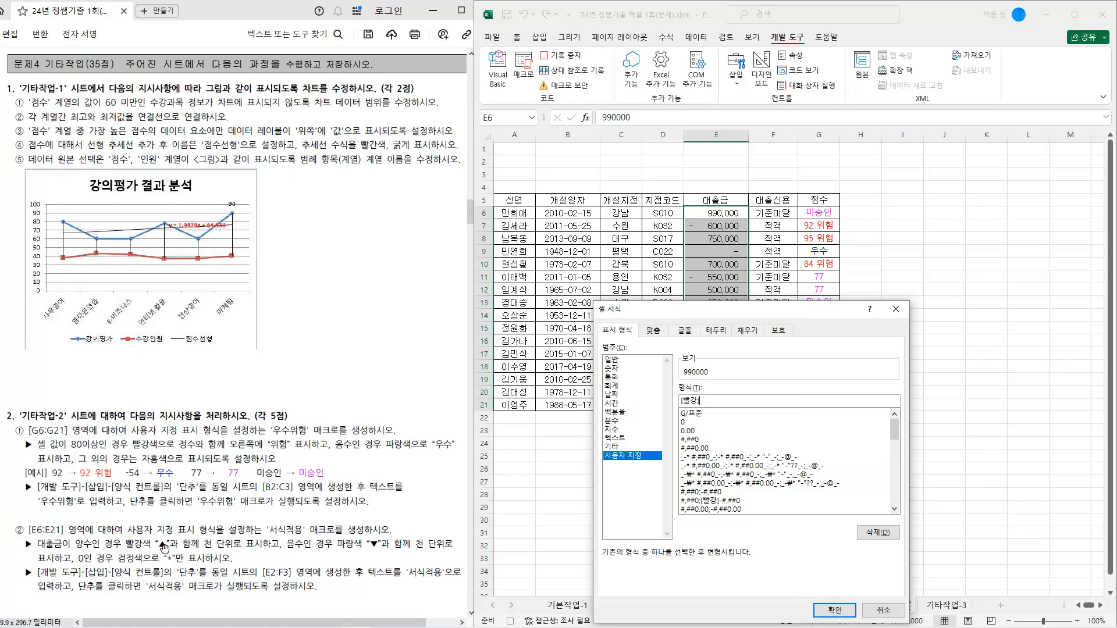
type("\"ㅁ")
key("Hangul_Hanja")
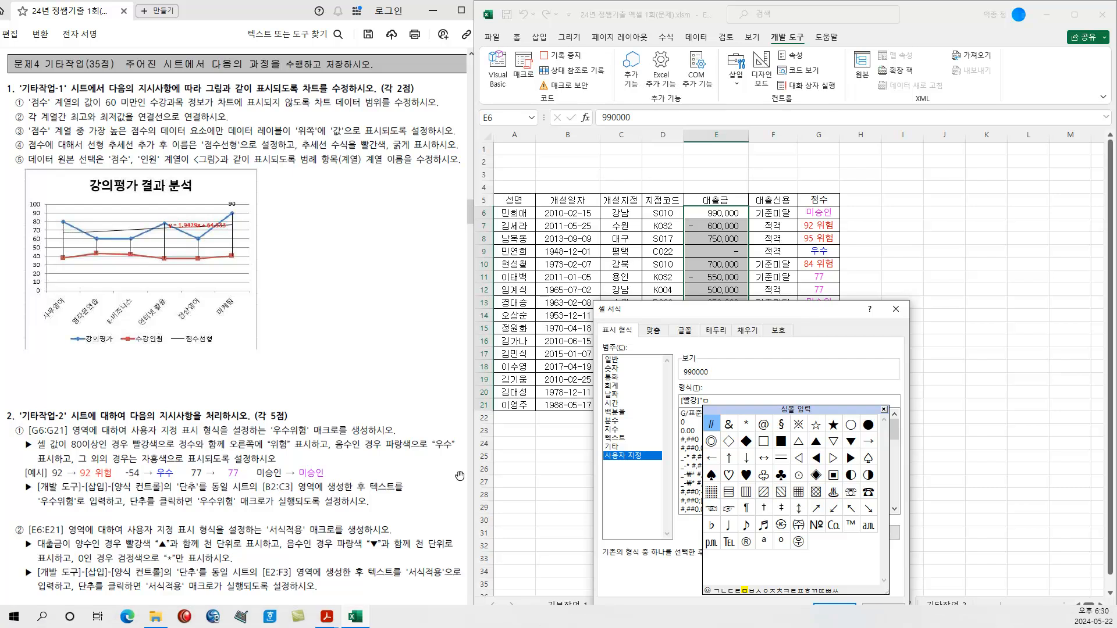
left_click(817, 445)
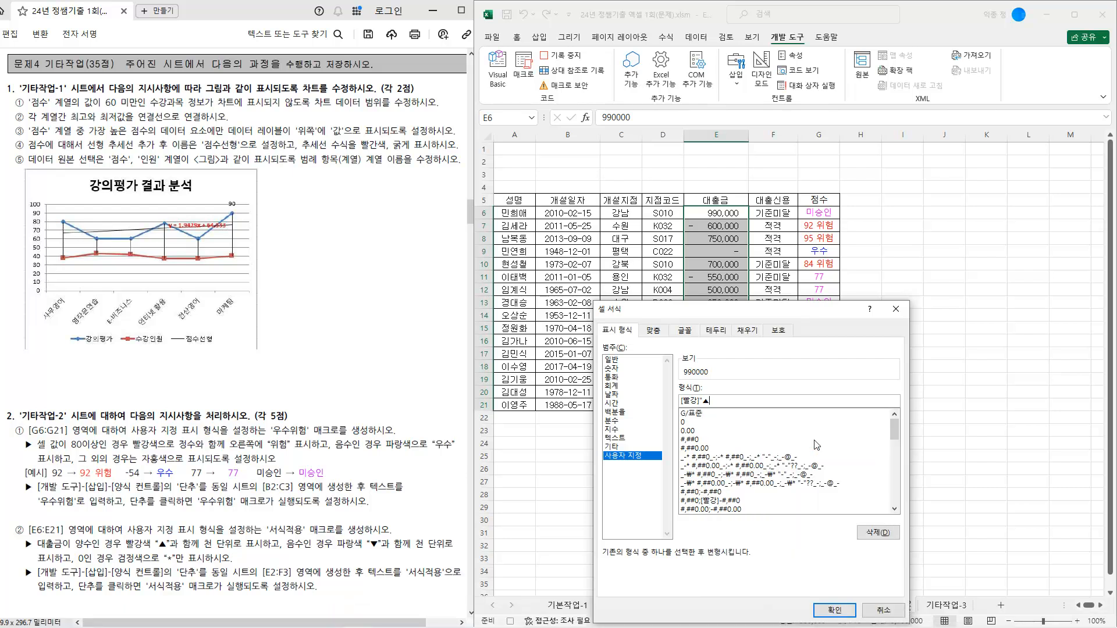
type("\"")
type("#,")
type("0;[")
- Complete the E6:E21 format code with [파랑]"▼"#,##0 for negatives and "*" for zeros, apply it and stop the macro recording
type("파랑")
key("Hangul_Hanja")
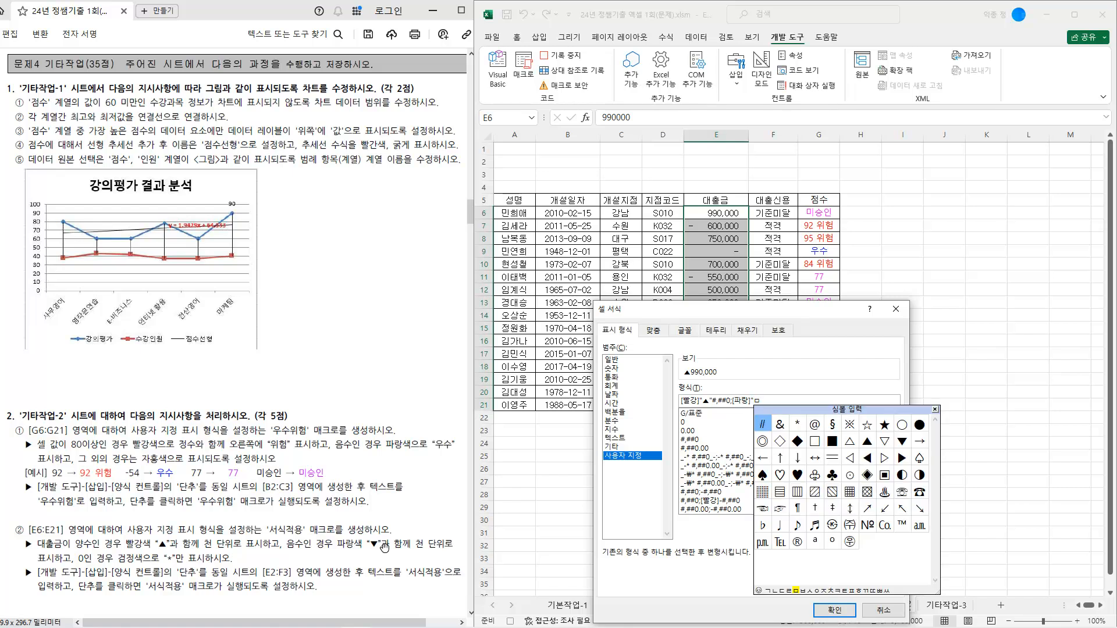
left_click(902, 441)
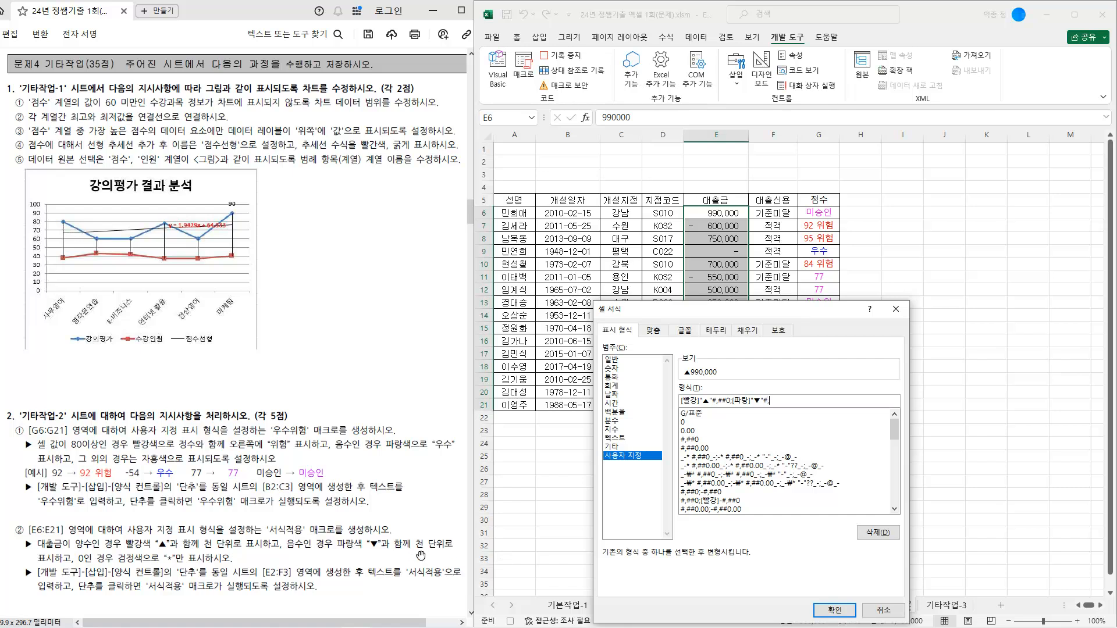
type("#,##0")
type("\"*")
left_click(834, 610)
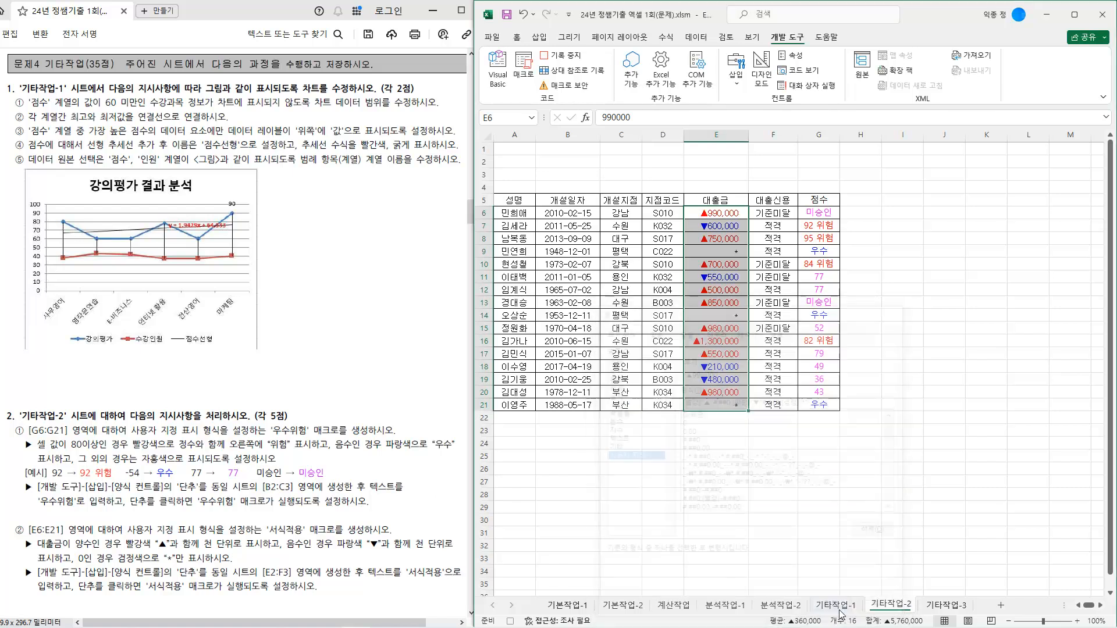
left_click(909, 299)
left_click(556, 55)
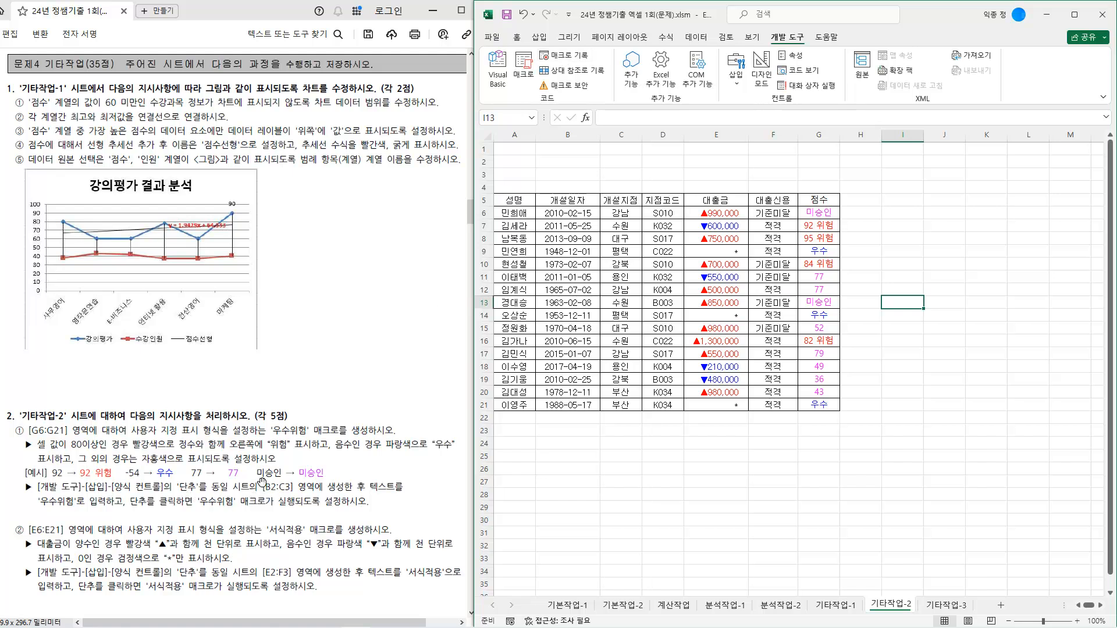
- Insert a form-control button over B2:C3 and assign the 우수위험 macro to it
left_click(739, 89)
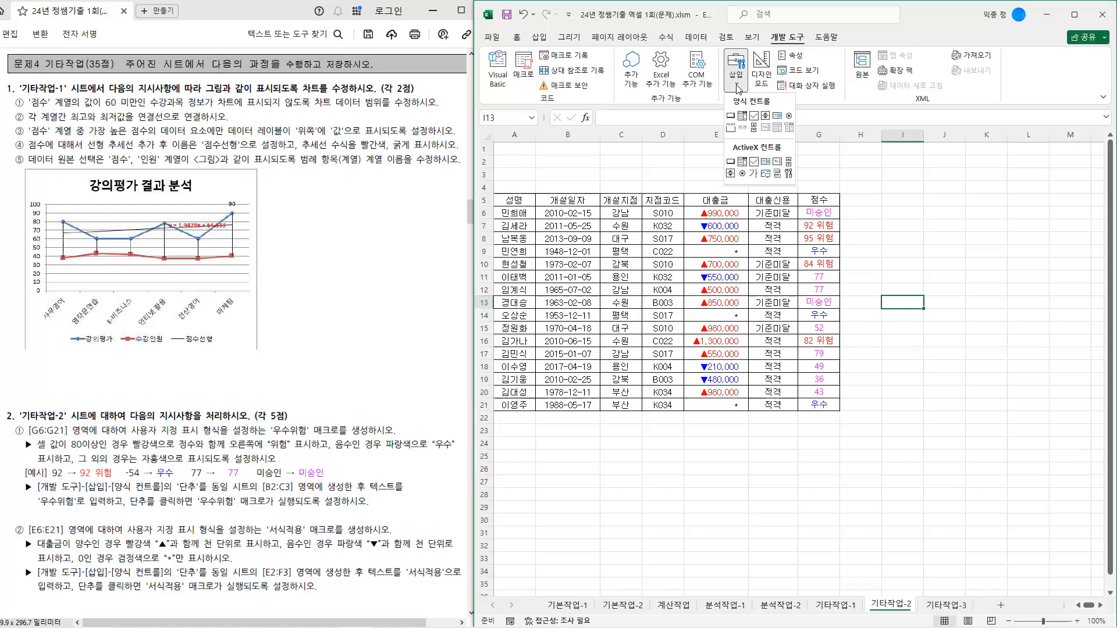
left_click(731, 116)
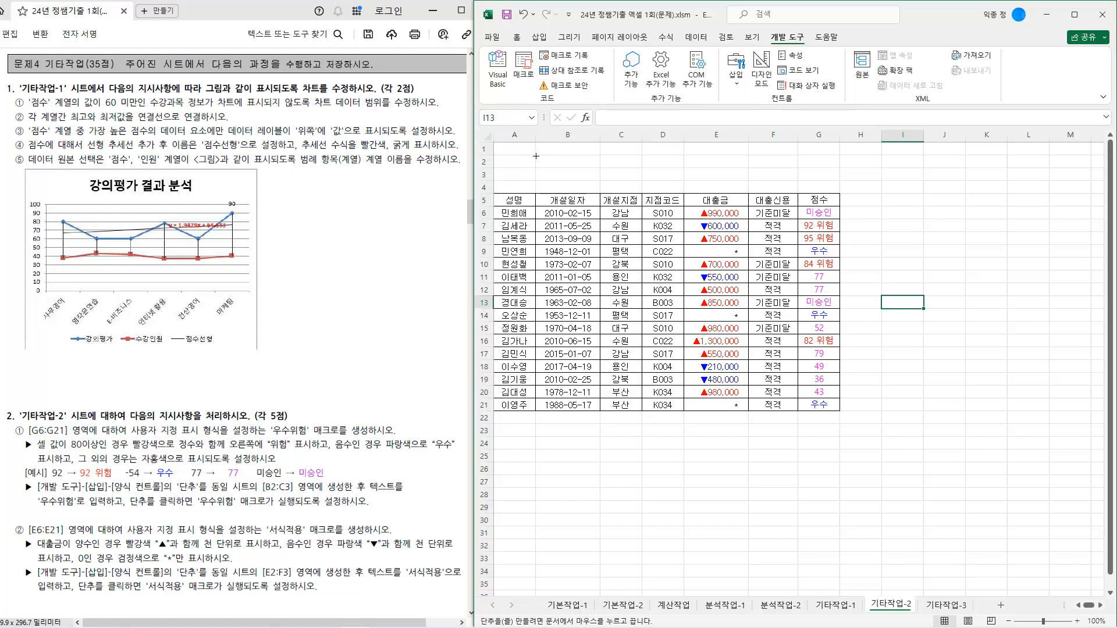
left_click_drag(536, 155, 629, 179)
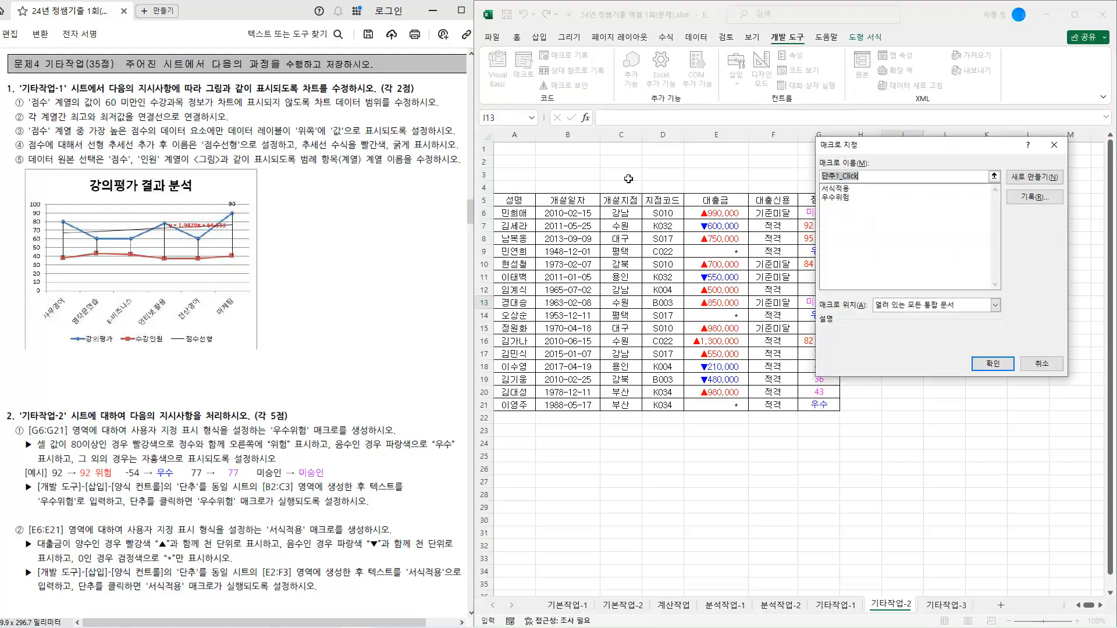
left_click(844, 197)
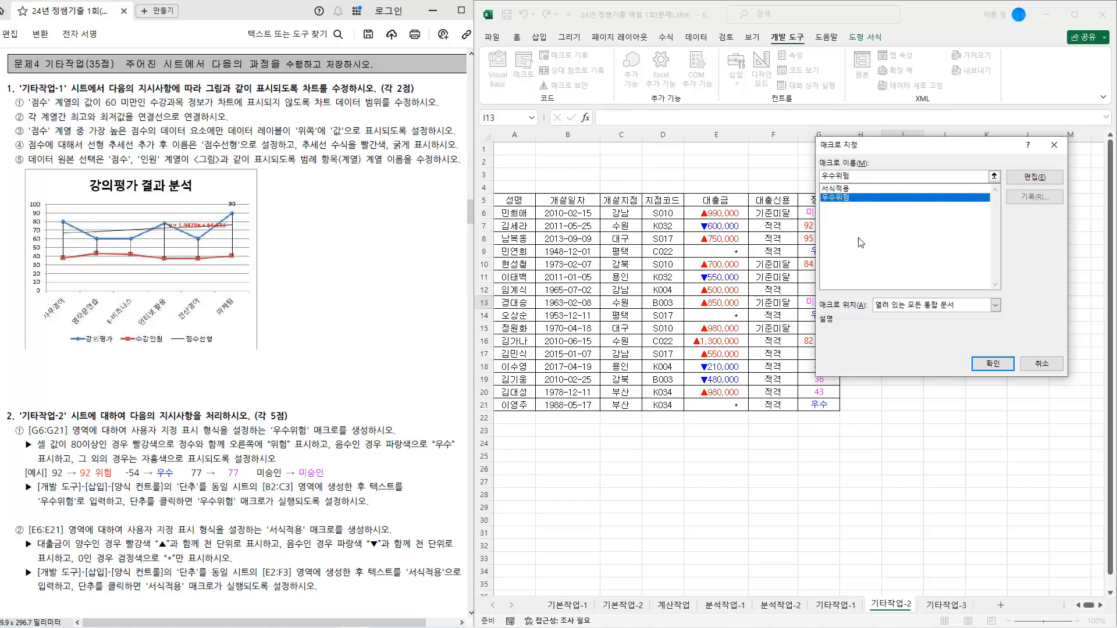
left_click(995, 365)
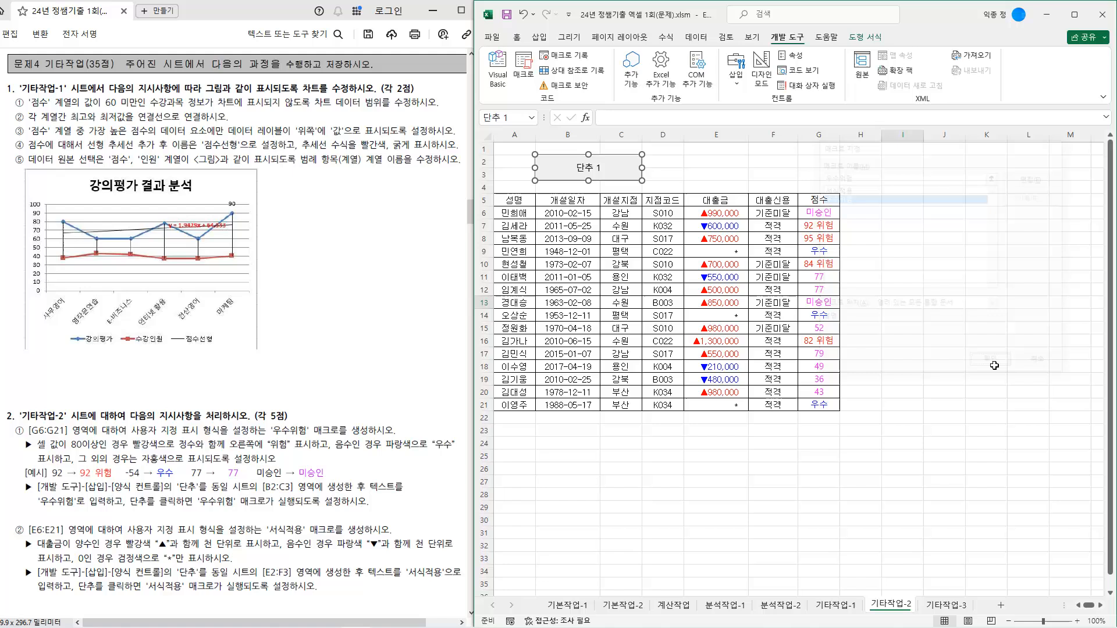
- Change the caption of the button over B2:C3 to 우수위험
right_click(586, 169)
left_click(611, 230)
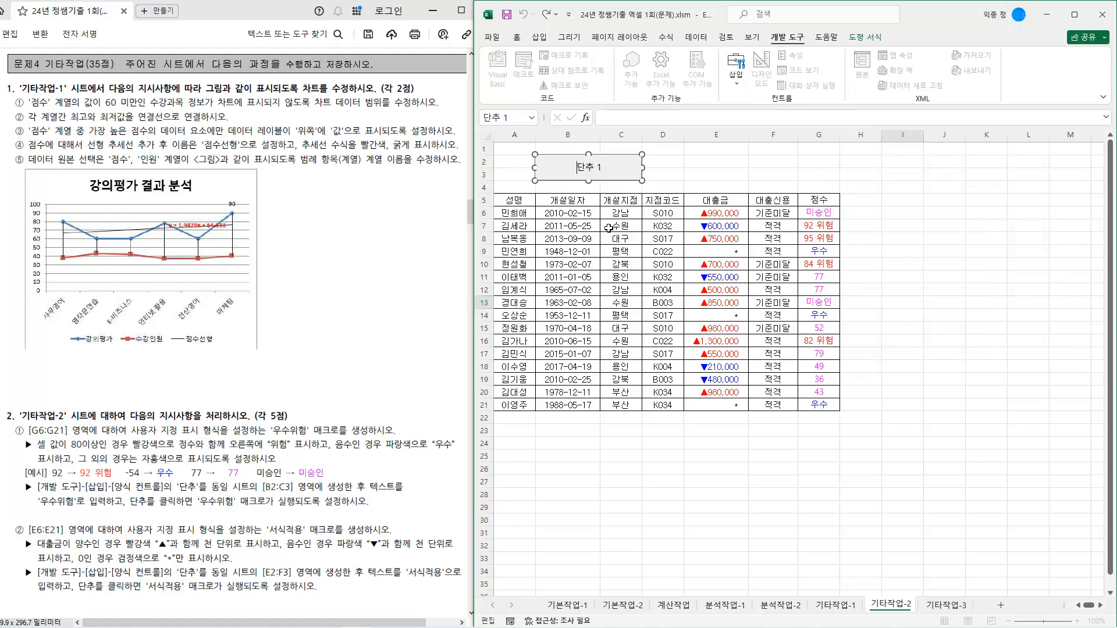
key("Delete")
type("우수위험")
left_click(719, 163)
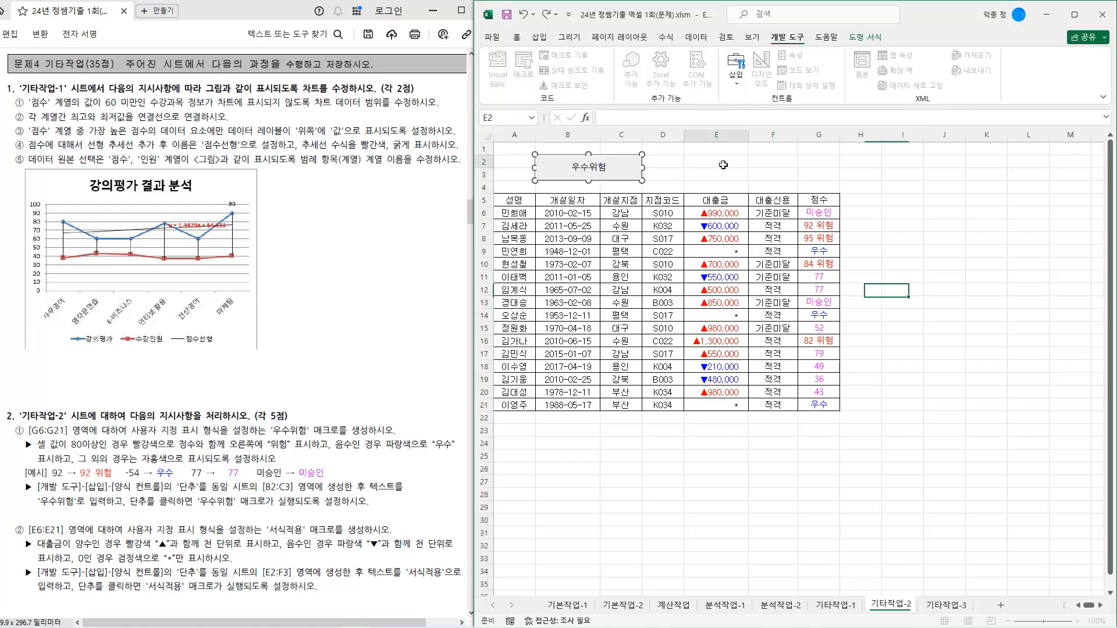
- Insert a form-control button over E2:F3 and assign the 서식적용 macro to it
left_click(736, 78)
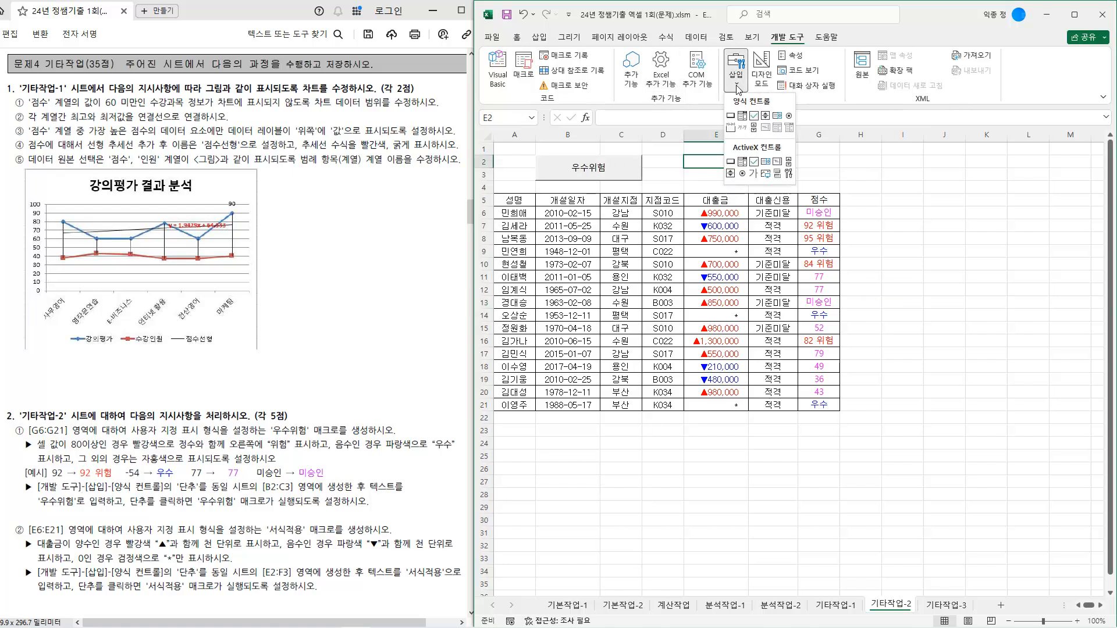
left_click(731, 116)
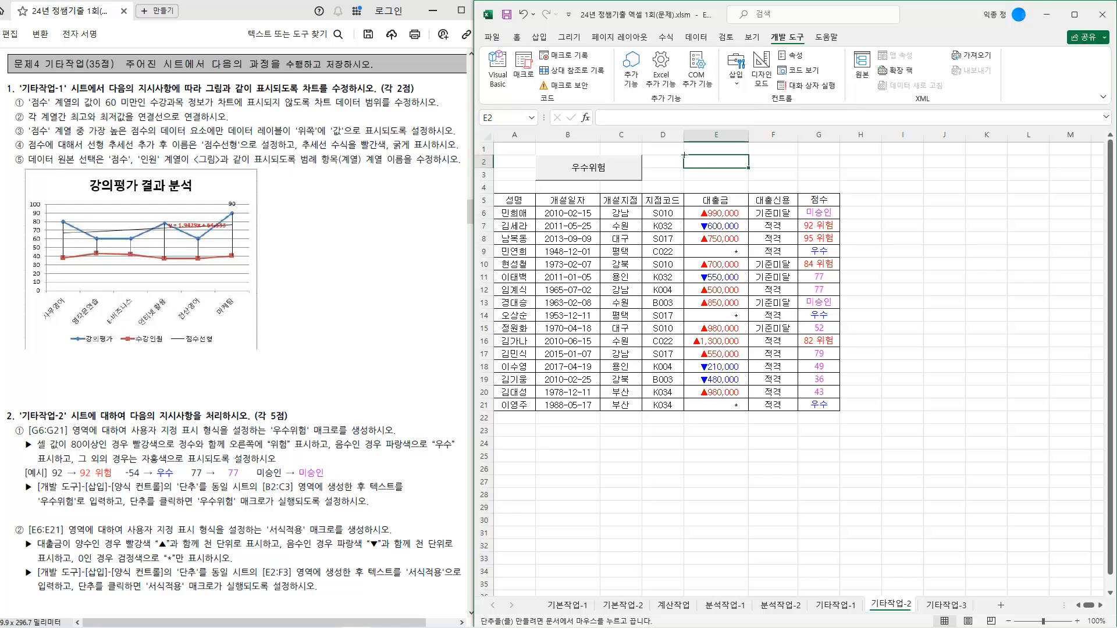
left_click_drag(685, 155, 799, 181)
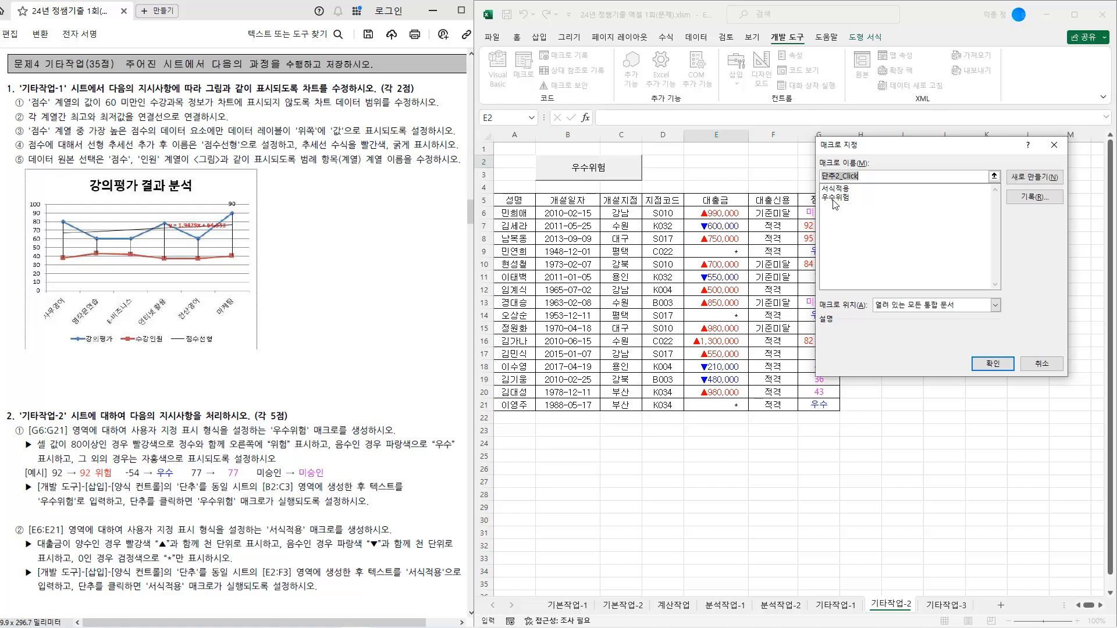
left_click(836, 189)
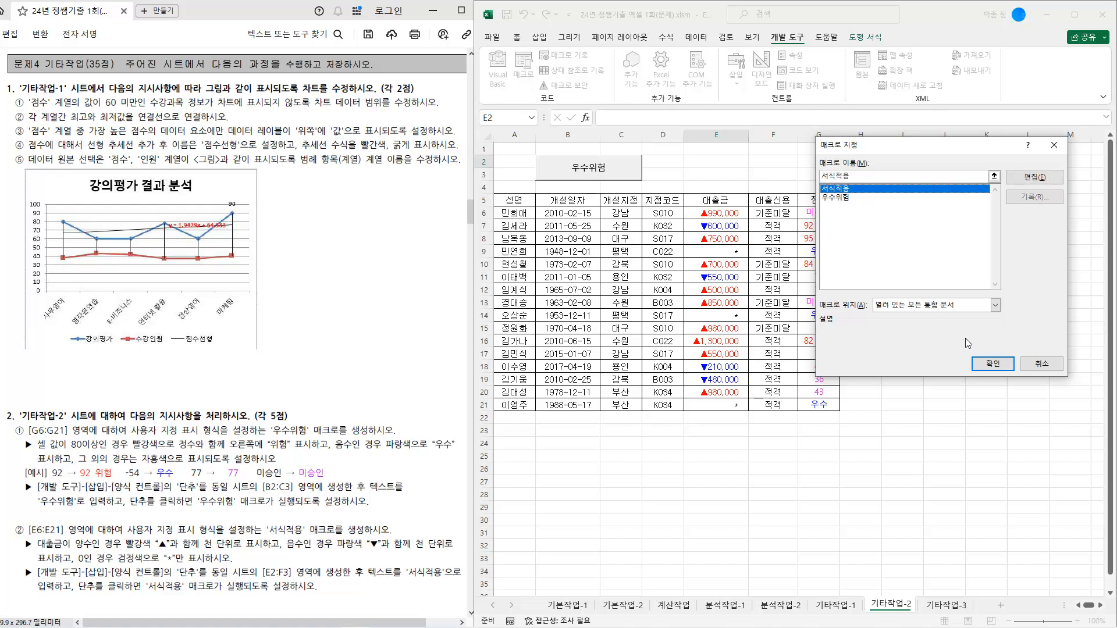
left_click(993, 363)
- Change the caption of the button over E2:F3 to 서식적용
right_click(747, 172)
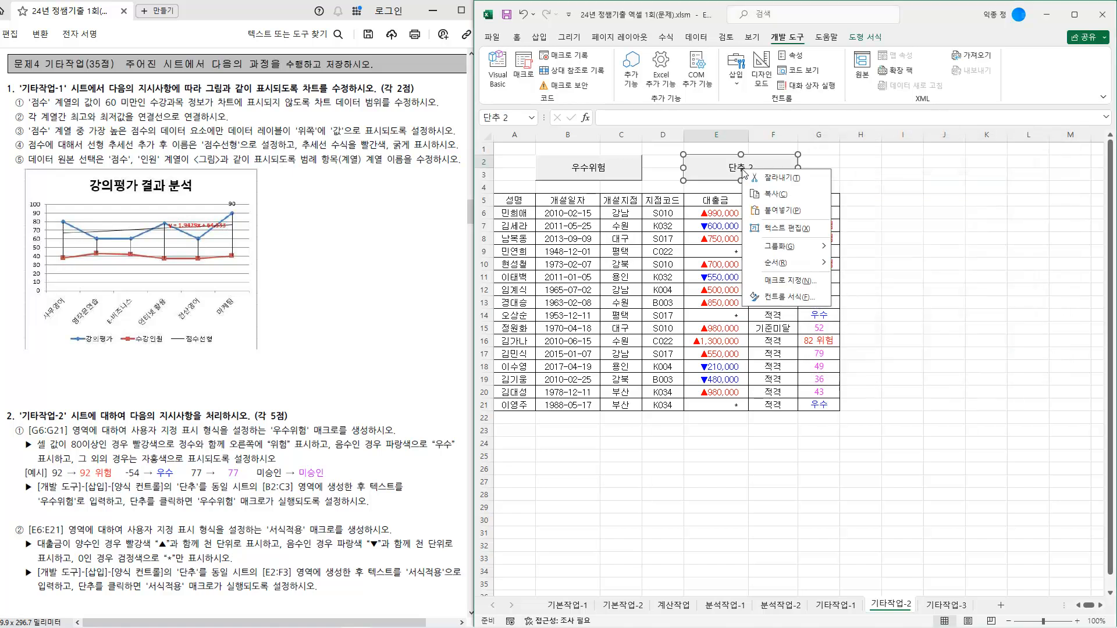
left_click(767, 230)
key("BackSpace")
key("BackSpace")
key("BackSpace")
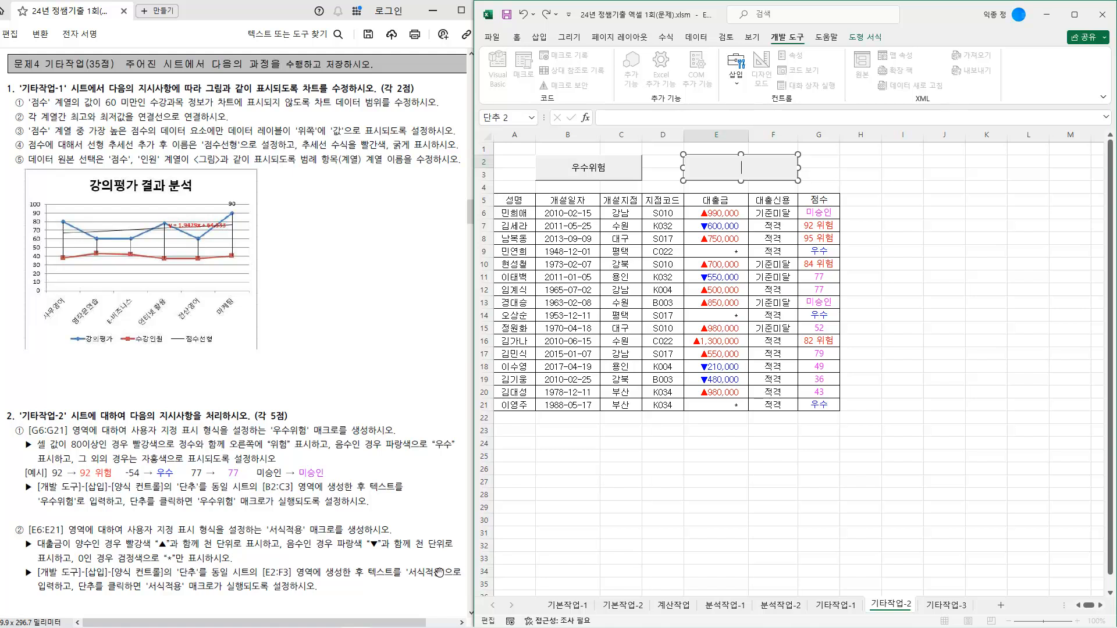
type("서식적용")
left_click(1028, 289)
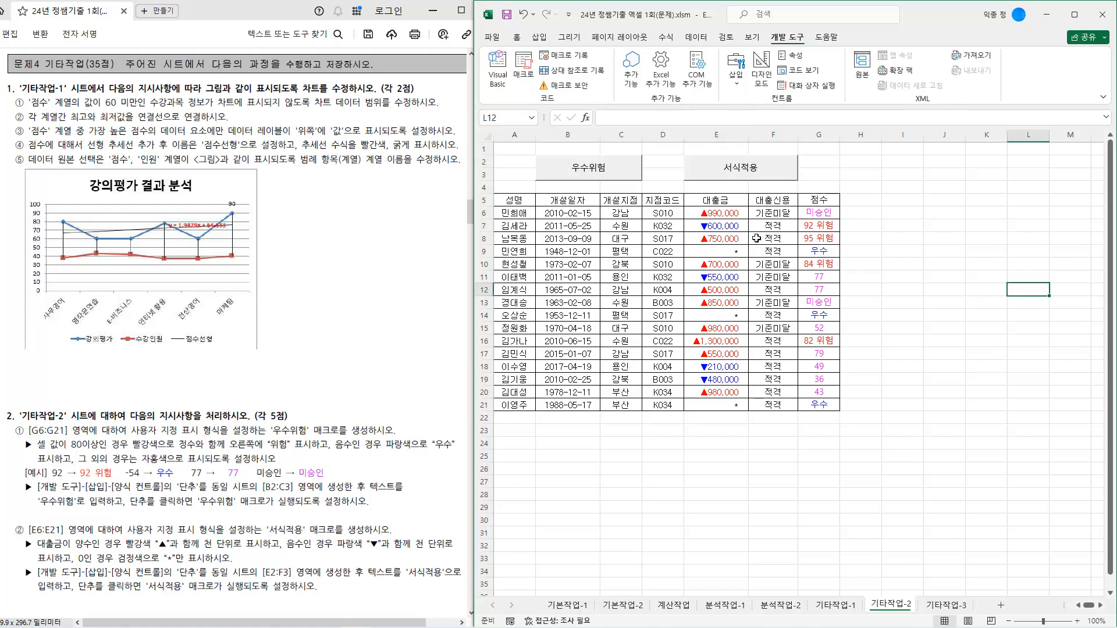
- Reset E6:E21 and G6:G21 to the General (일반) format and test the 우수위험 and 서식적용 macros with their sheet buttons
left_click_drag(728, 216, 734, 408)
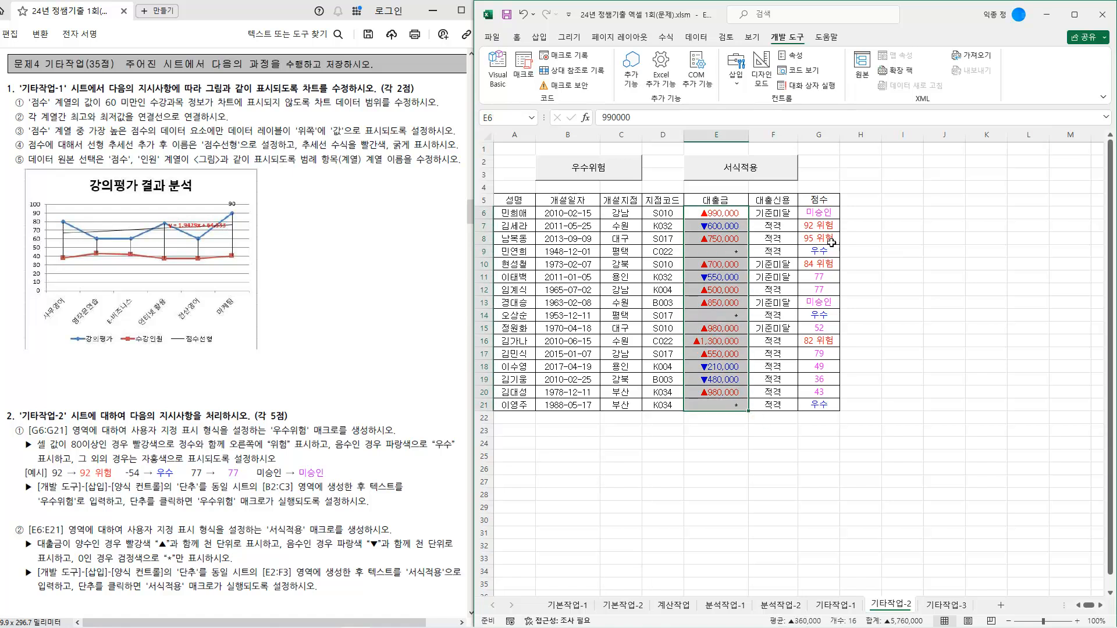
left_click_drag(827, 213, 828, 404)
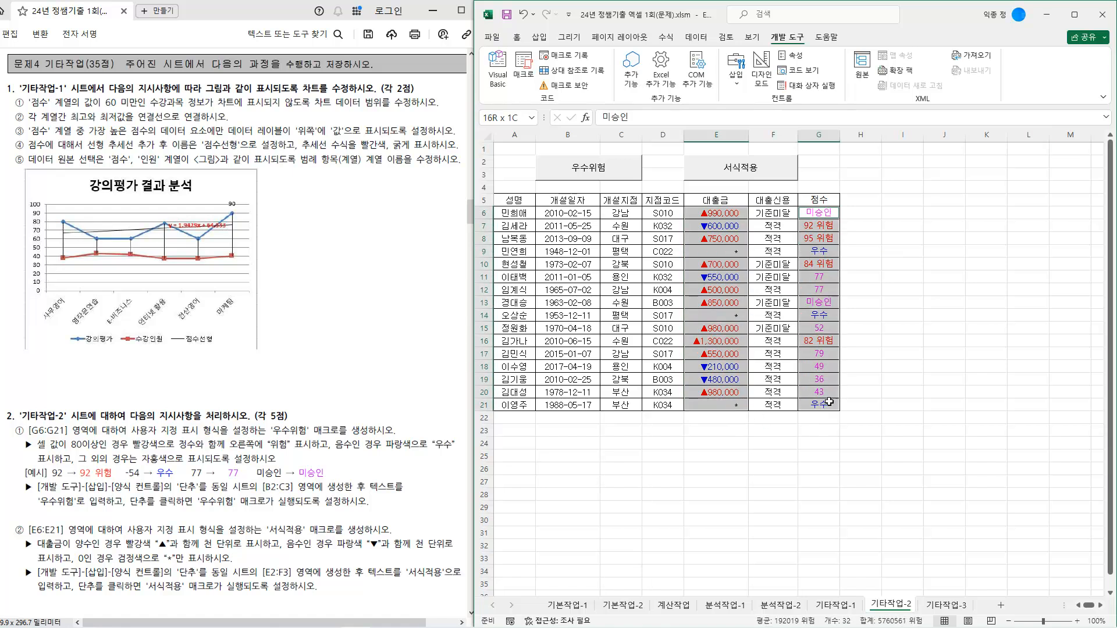
right_click(818, 328)
left_click(851, 533)
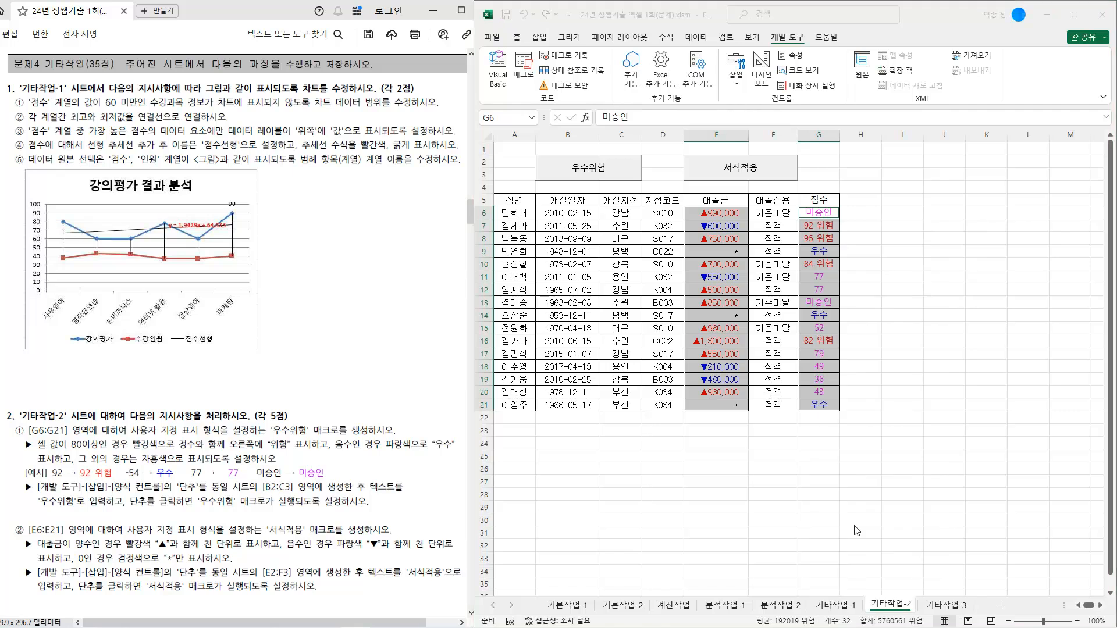
left_click(730, 361)
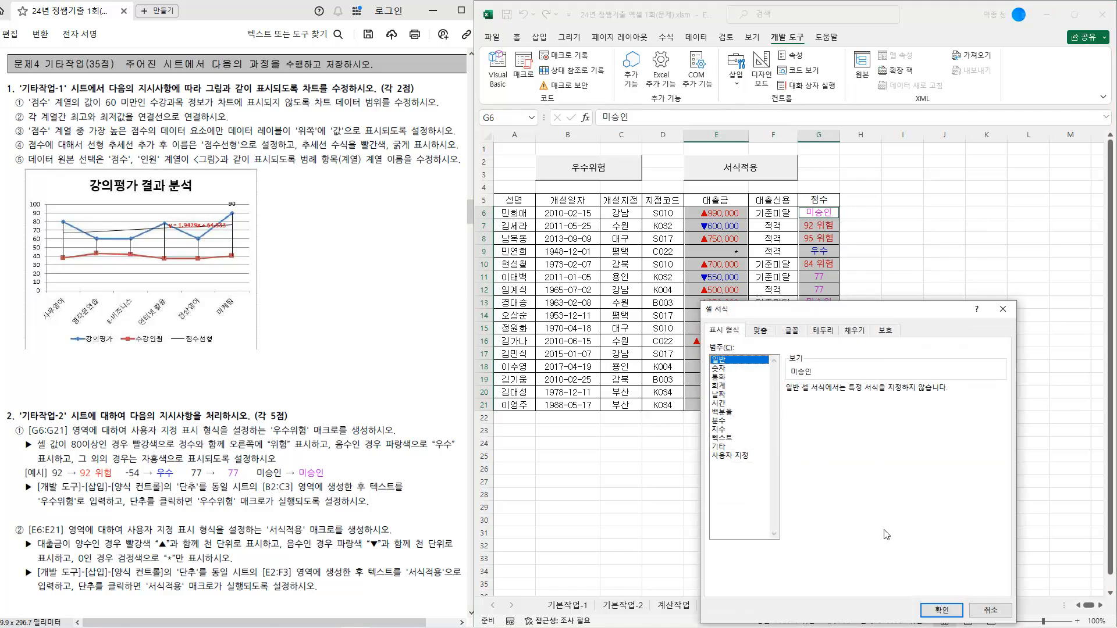
left_click(935, 609)
left_click(902, 367)
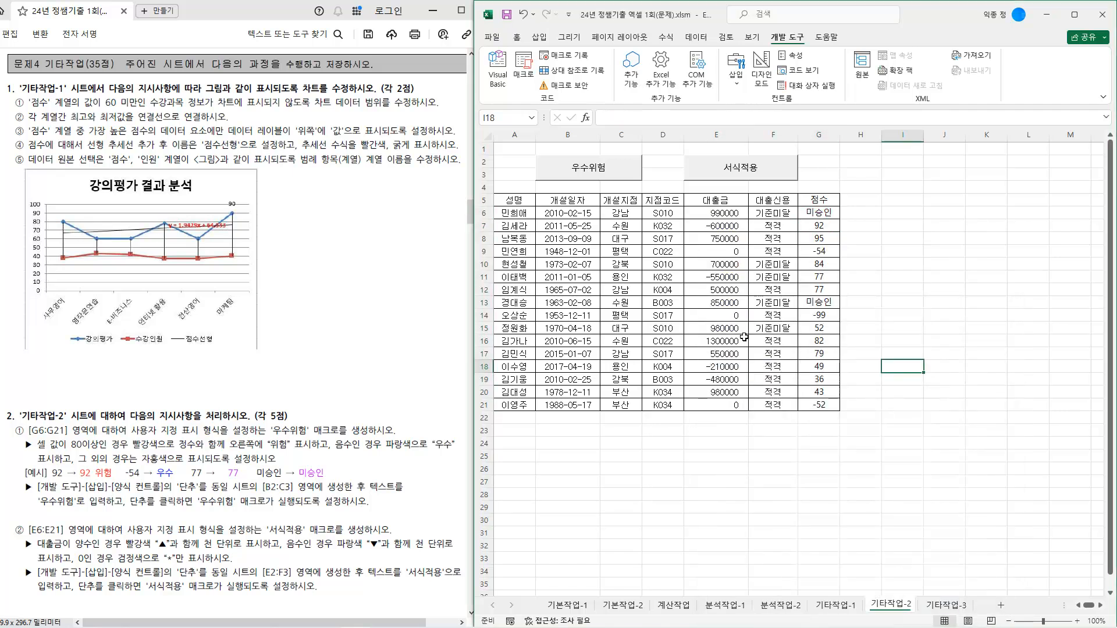
left_click(598, 174)
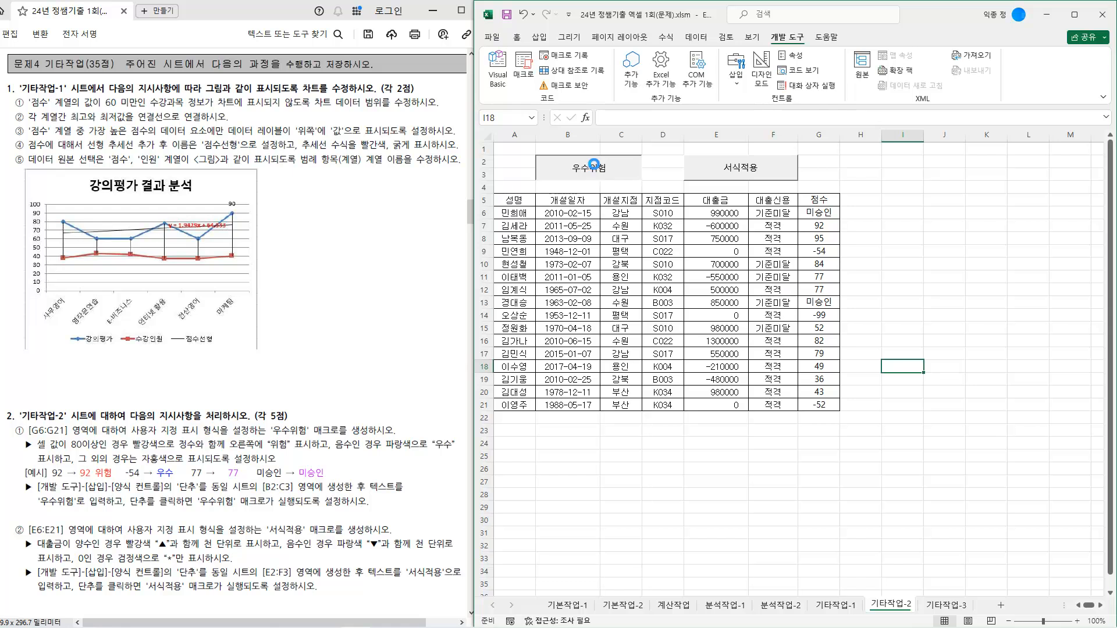
left_click(742, 173)
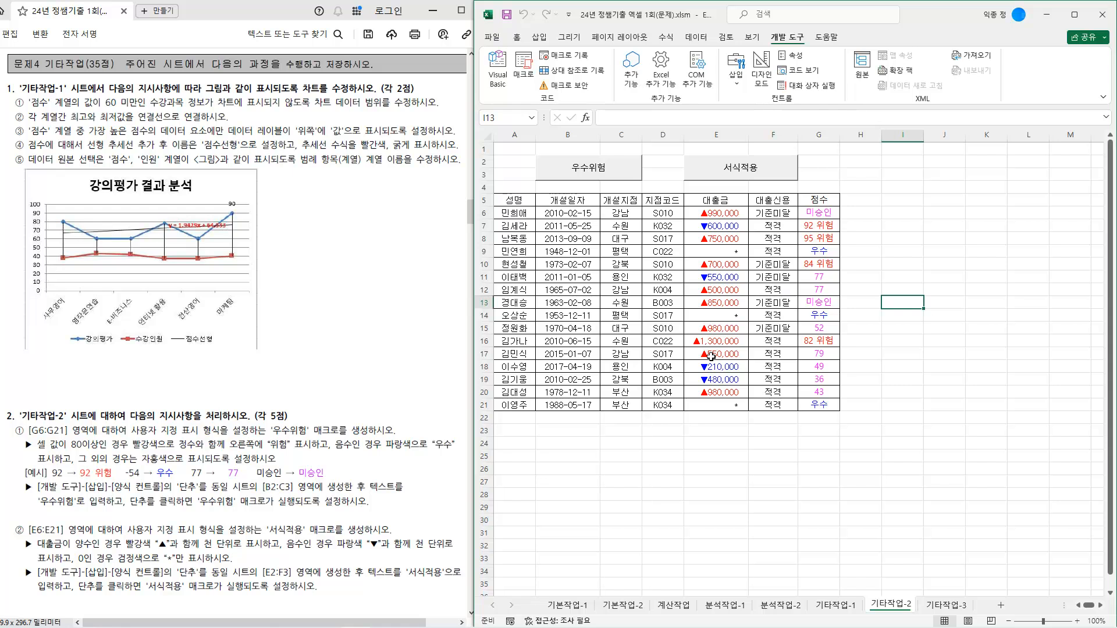